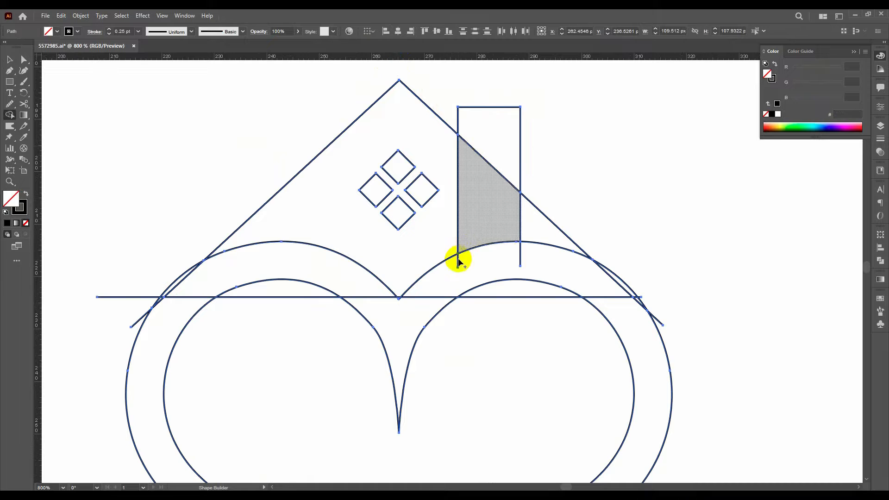
Use Shape Builder to remove the chimney's lower line overhangs, the right roof tail and the outer heart band
click(456, 258)
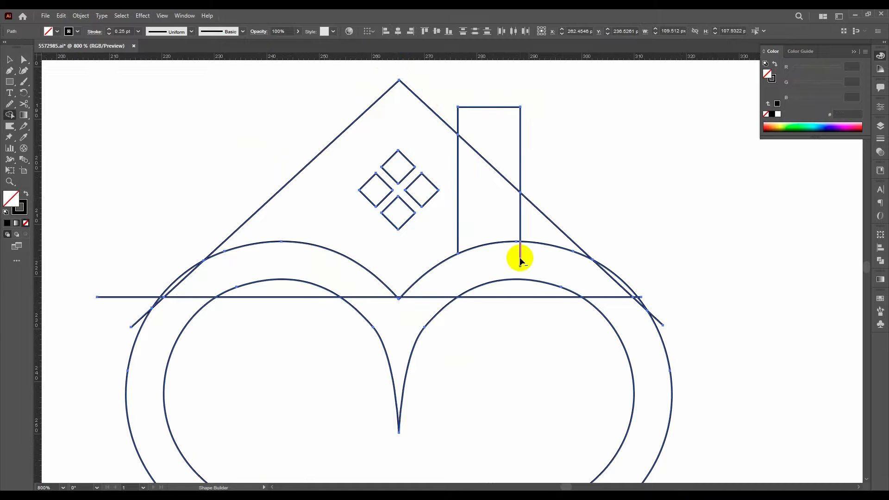
alt+click(618, 279)
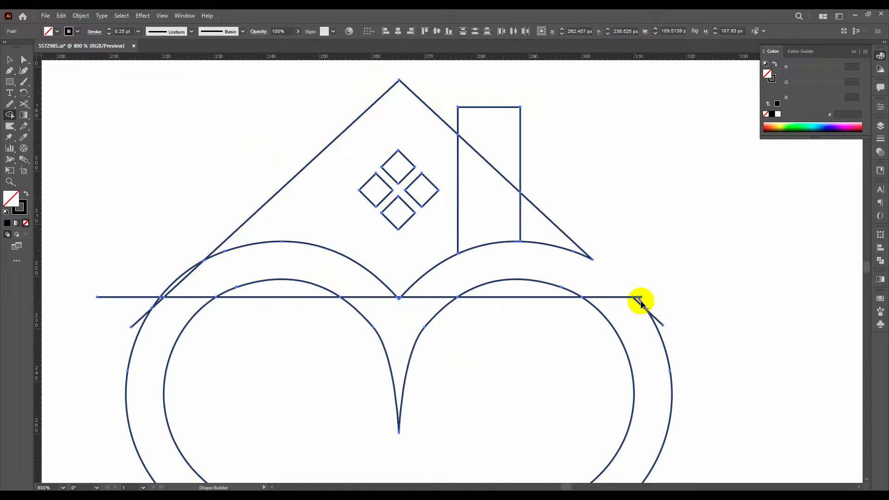
alt+click(630, 297)
alt+click(652, 317)
scroll(380, 268, down, 2)
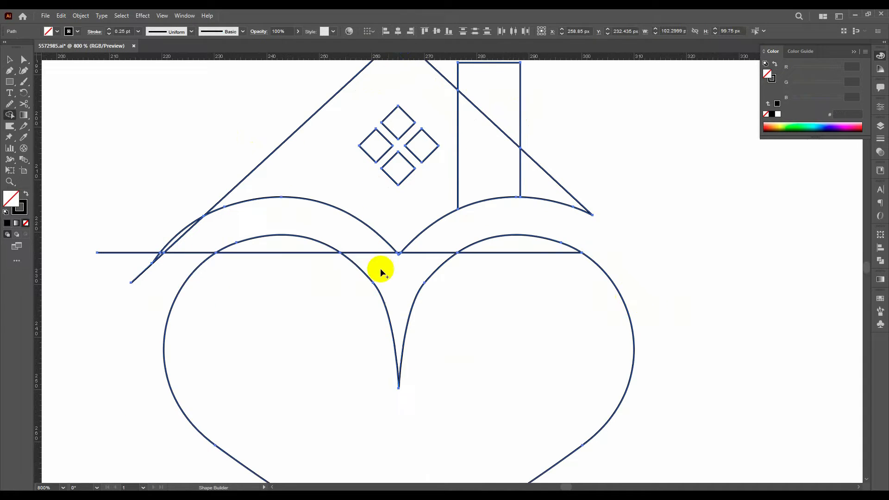
Trim the leftover outer arc, horizontal line end and roof tail beyond the house's left corner with Shape Builder
alt+click(160, 251)
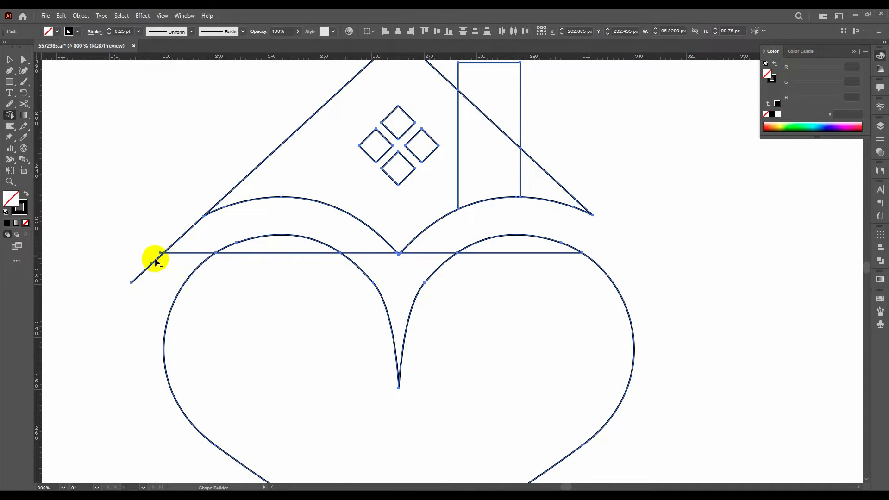
scroll(156, 256, up, 1)
alt+click(151, 220)
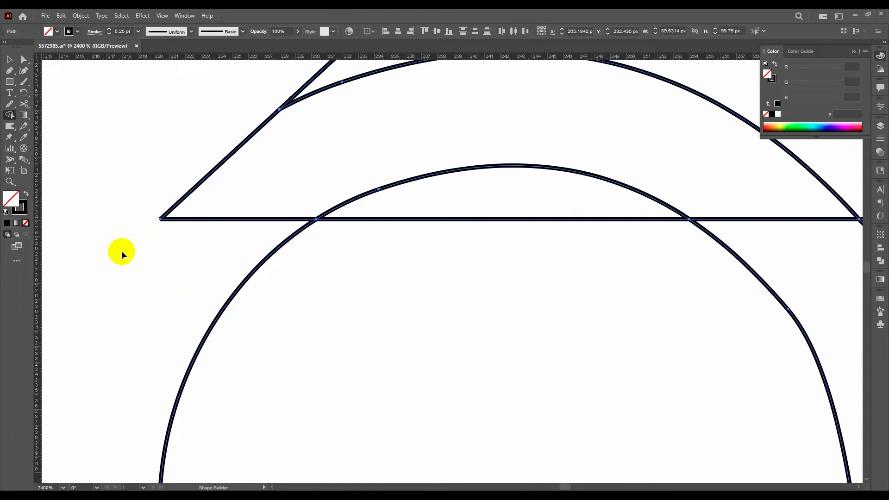
scroll(121, 251, down, 2)
Delete the remaining horizontal line across the heart lobes and the leftover piece below the roof's left corner
alt+click(288, 233)
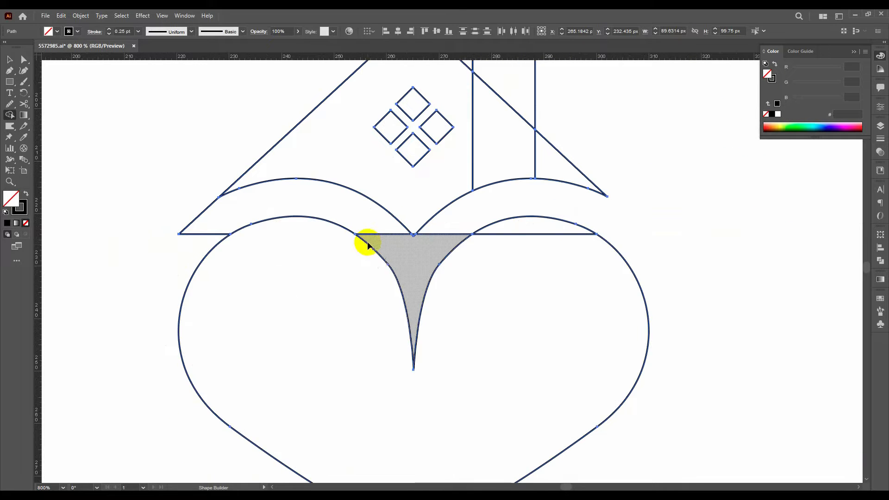
alt+click(198, 233)
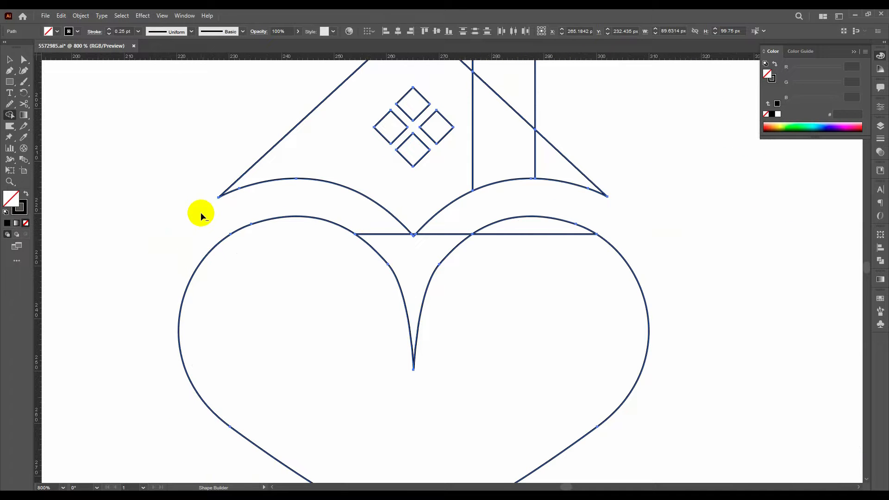
alt+click(432, 234)
scroll(400, 236, up, 3)
scroll(423, 231, down, 1)
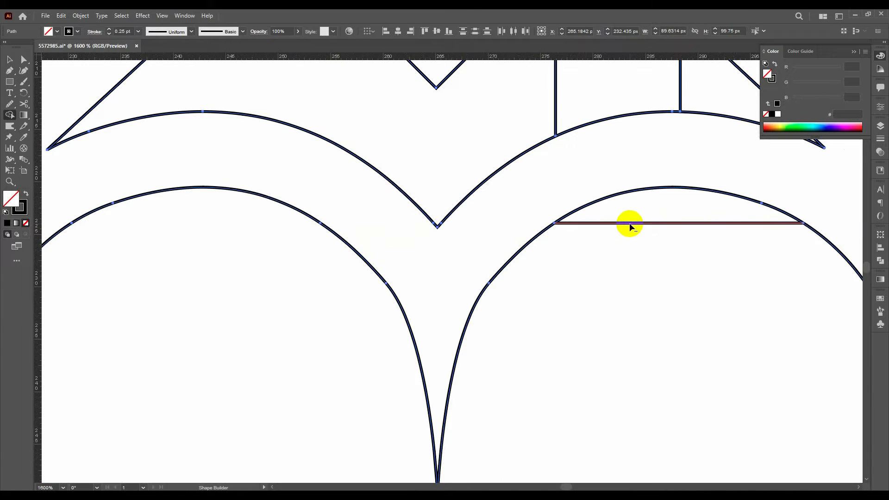
alt+click(630, 223)
scroll(447, 234, down, 3)
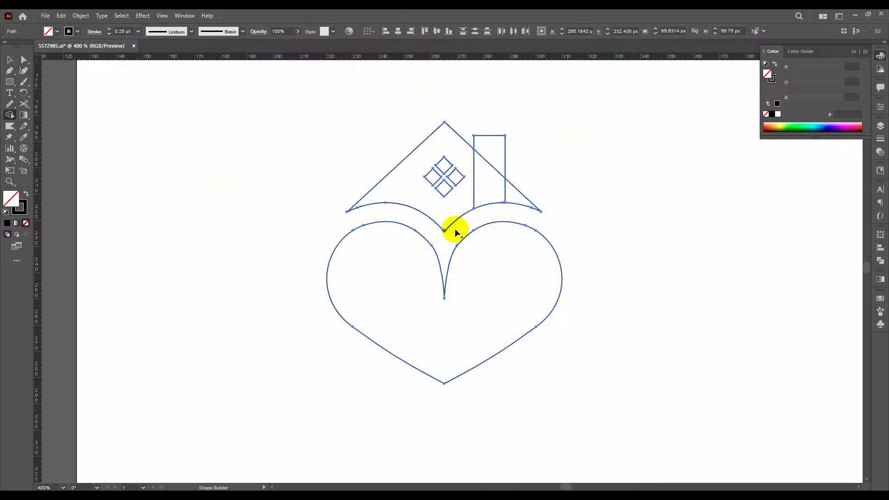
Merge the chimney and all roof sections into one house shape with Shape Builder, keeping the window diamonds separate
scroll(511, 201, up, 2)
mouse_move(492, 185)
mouse_down()
mouse_move(397, 154)
mouse_move(419, 161)
mouse_up()
drag(423, 125, 403, 149)
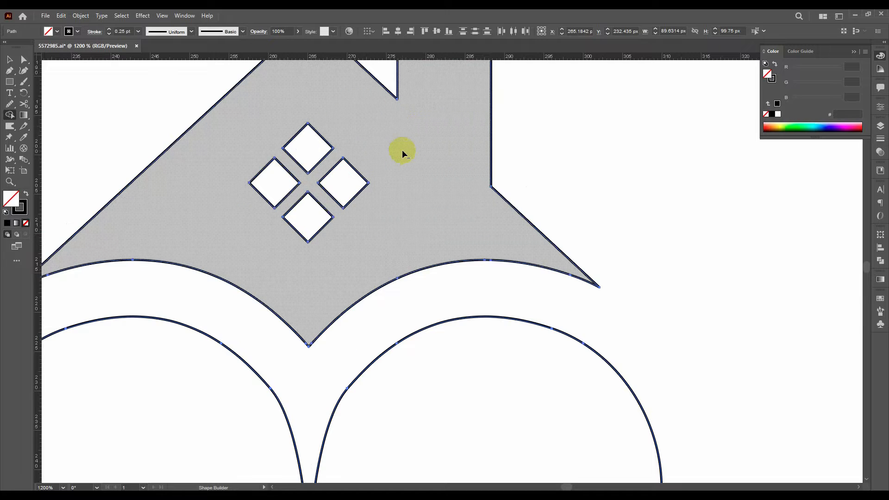
scroll(402, 155, down, 2)
Swap fill and stroke to make the house and heart solid black, and fill the four window diamonds black
click(26, 194)
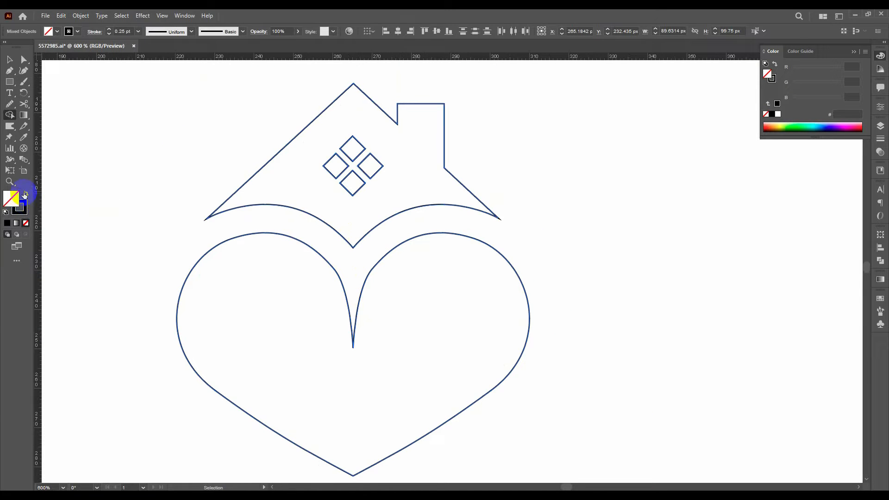
click(283, 153)
click(417, 333)
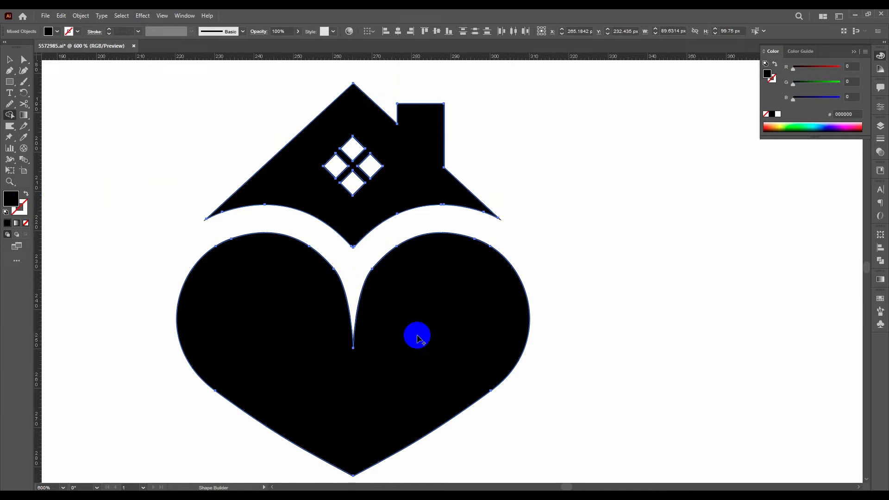
mouse_move(370, 167)
mouse_down()
mouse_move(343, 169)
mouse_move(351, 149)
mouse_up()
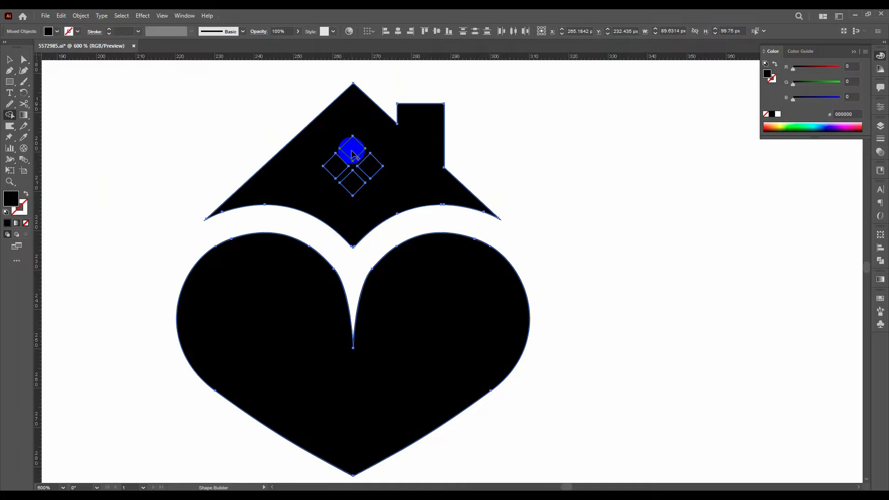
scroll(317, 179, down, 1)
key(v)
click(208, 128)
drag(190, 104, 515, 422)
click(26, 222)
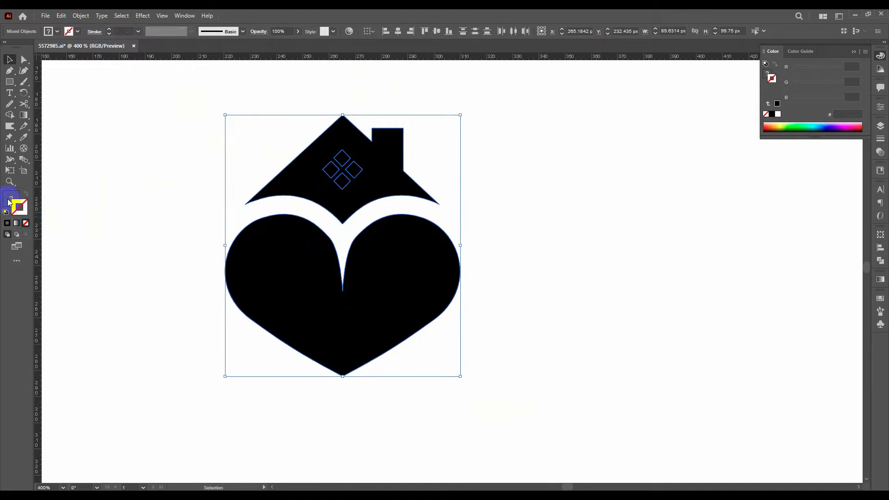
click(159, 201)
drag(194, 95, 523, 343)
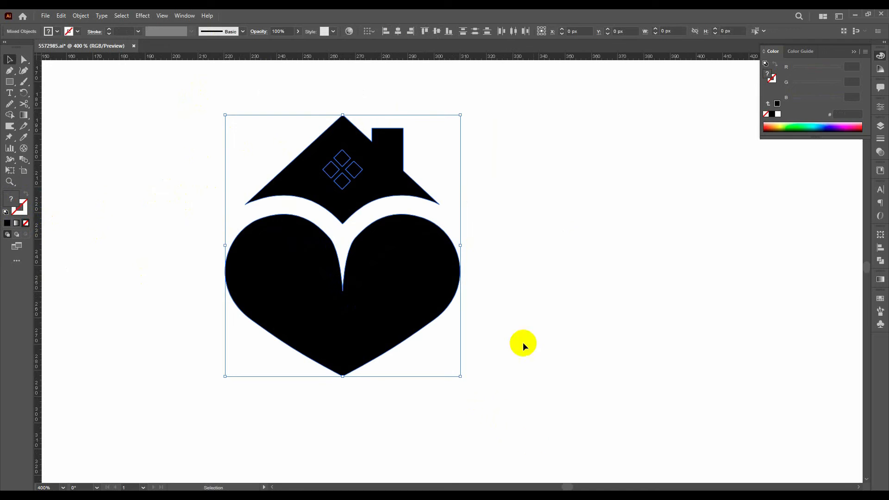
Select the four window diamonds in the house and recolor them dark green
click(338, 153)
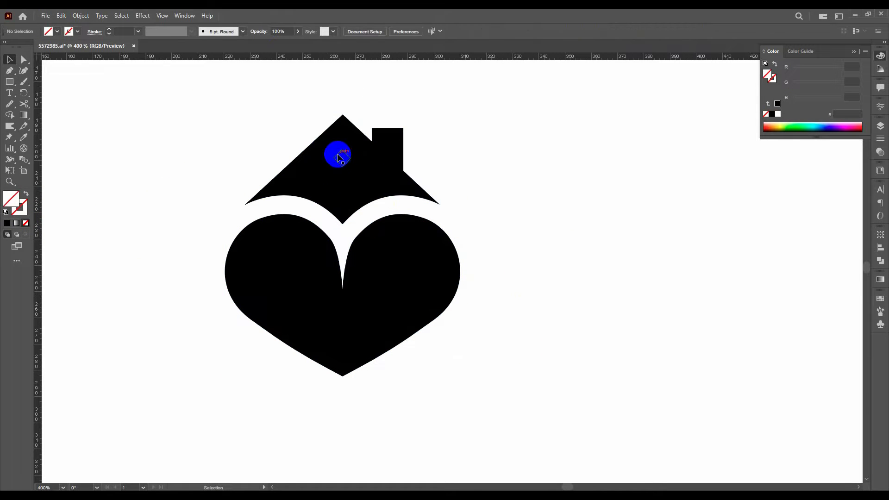
shift+click(353, 175)
shift+click(343, 183)
shift+click(328, 170)
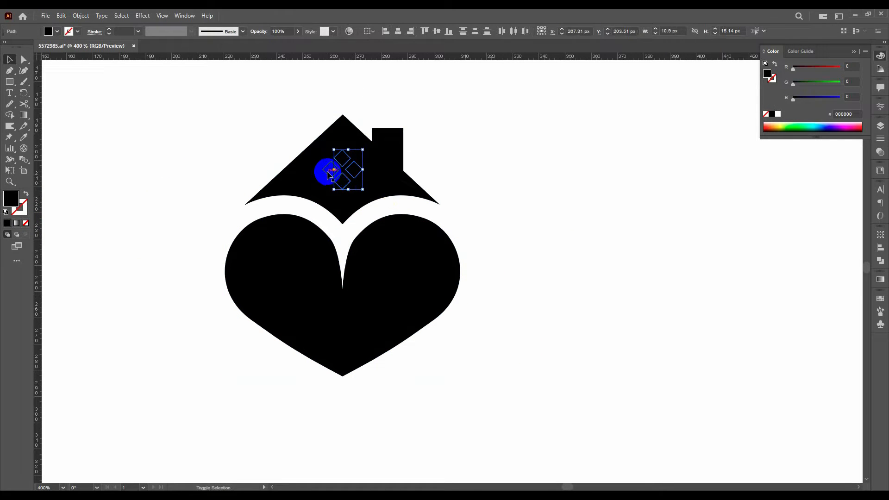
click(789, 127)
click(653, 148)
Move the orange crossed fork and spoon onto the black heart and bring them in front of it
scroll(513, 254, down, 6)
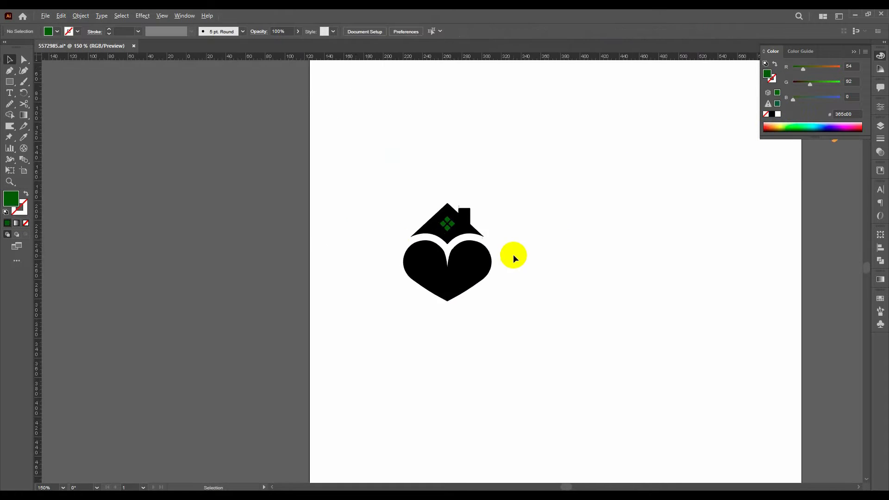
drag(664, 194, 484, 264)
right_click(483, 262)
click(602, 430)
click(595, 396)
scroll(480, 294, up, 8)
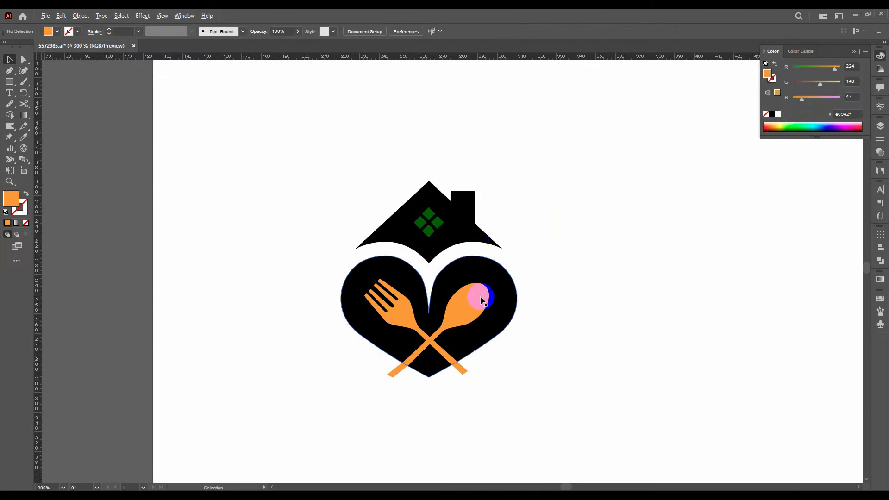
Fine-tune the fork and spoon's position on the heart so both handles extend past its lower edges
scroll(455, 322, up, 2)
drag(453, 324, 454, 325)
scroll(422, 366, down, 2)
click(420, 362)
click(436, 283)
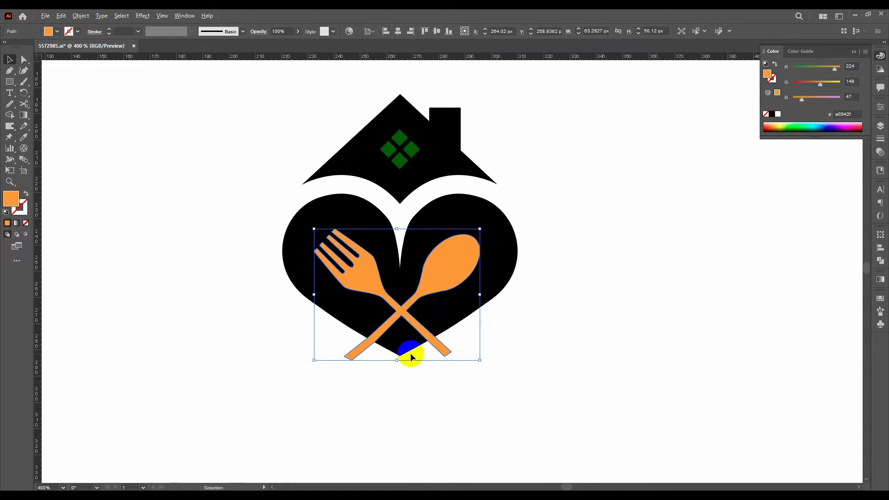
scroll(417, 347, up, 1)
shift+click(441, 345)
scroll(451, 374, up, 1)
drag(453, 344, 452, 348)
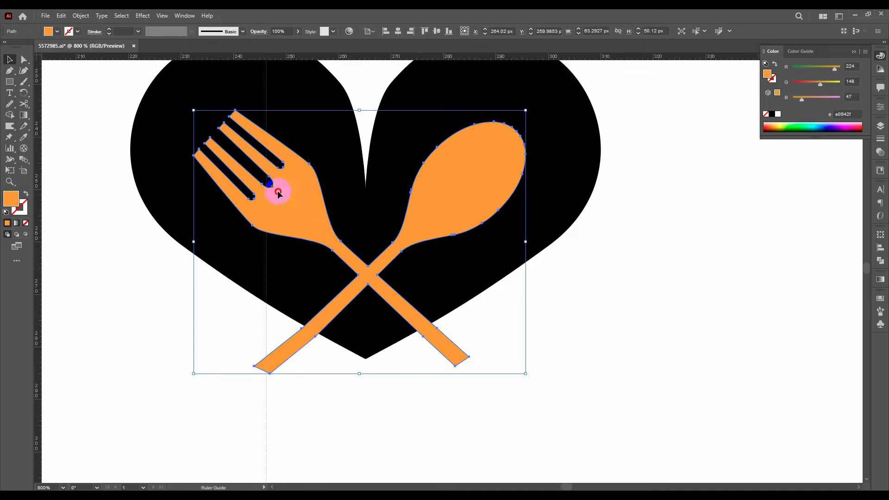
Add a vertical guide through the heart's lower point and align the fork and spoon crossing with it
click(391, 398)
scroll(373, 274, up, 2)
drag(382, 299, 378, 299)
scroll(371, 324, down, 2)
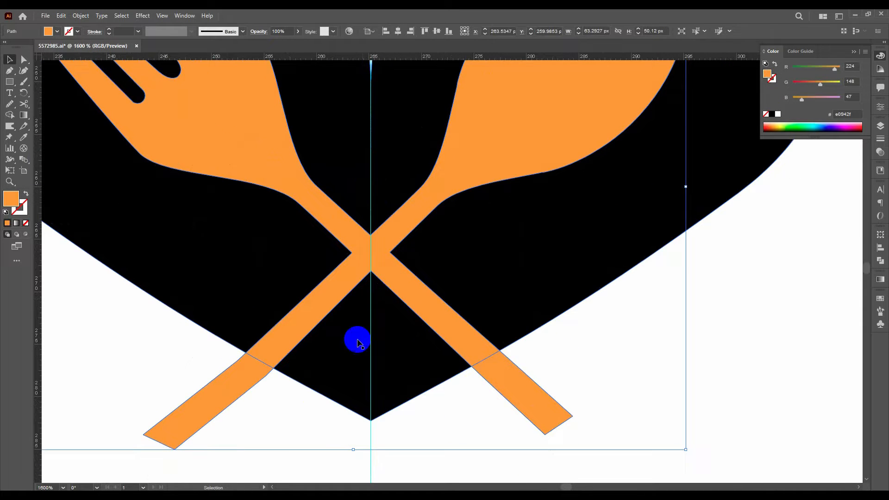
click(440, 287)
drag(391, 260, 390, 252)
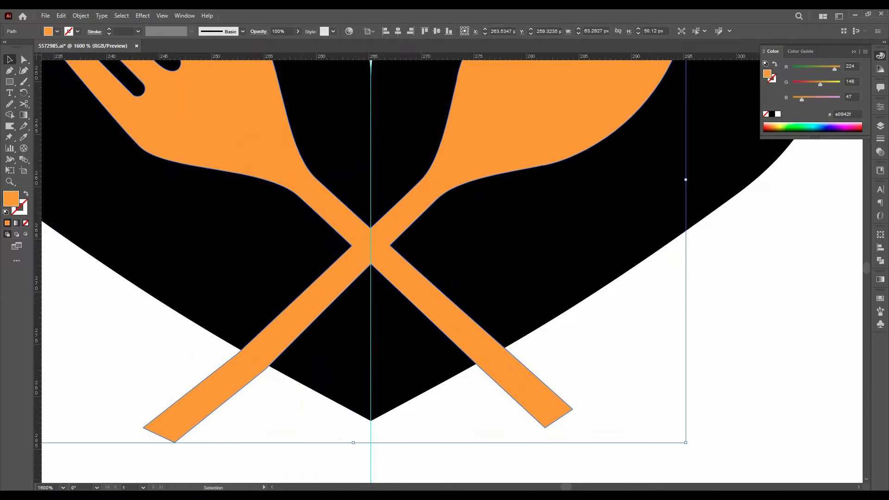
scroll(283, 432, down, 3)
scroll(293, 418, down, 3)
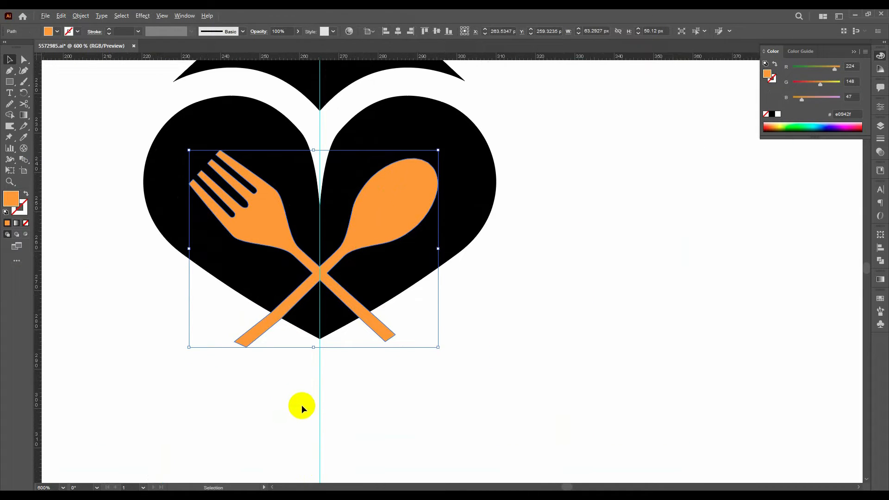
click(302, 403)
scroll(303, 399, down, 2)
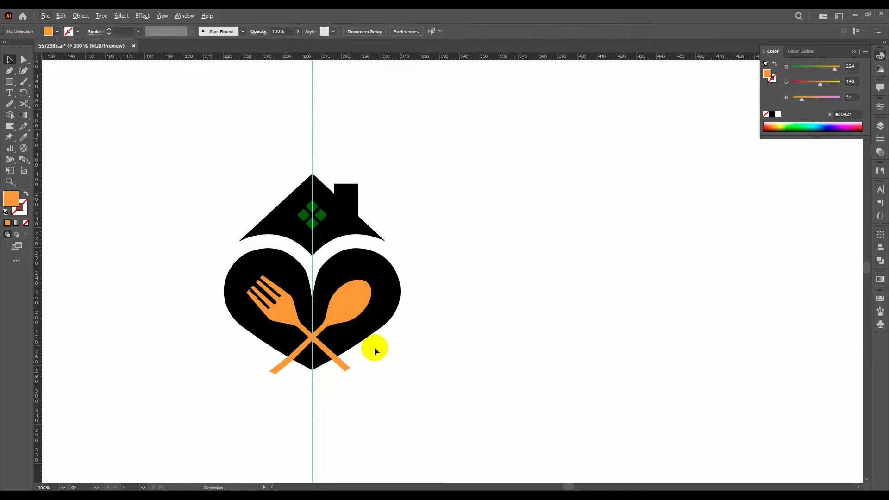
Hide the guide and select the house, heart, fork and spoon artwork
click(349, 297)
drag(204, 147, 462, 419)
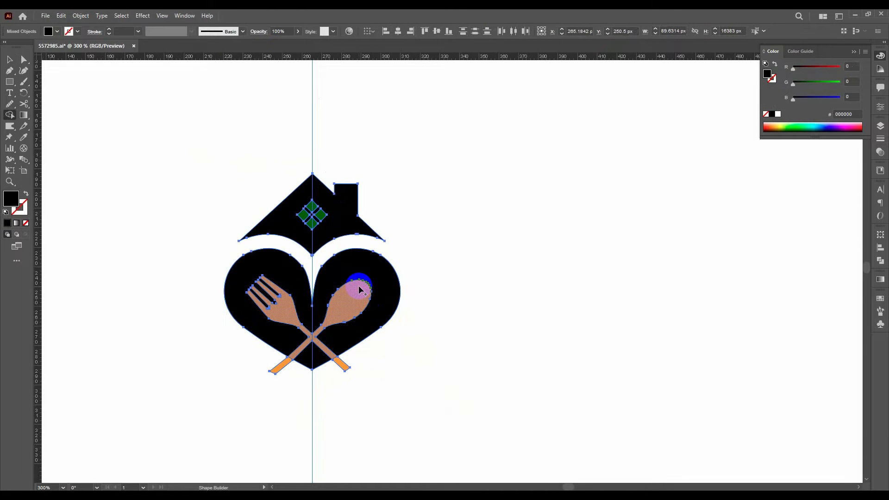
click(283, 141)
key(ctrl+;)
drag(193, 163, 459, 404)
Cut the four green diamonds out of the house with Shape Builder to form the window opening
key(shift+m)
scroll(295, 218, up, 3)
click(309, 208)
click(348, 185)
click(362, 209)
click(338, 231)
scroll(329, 294, down, 2)
Cut the fork and spoon out of the heart and delete the handle ends outside it with Shape Builder
click(419, 416)
scroll(403, 411, down, 2)
alt+click(415, 419)
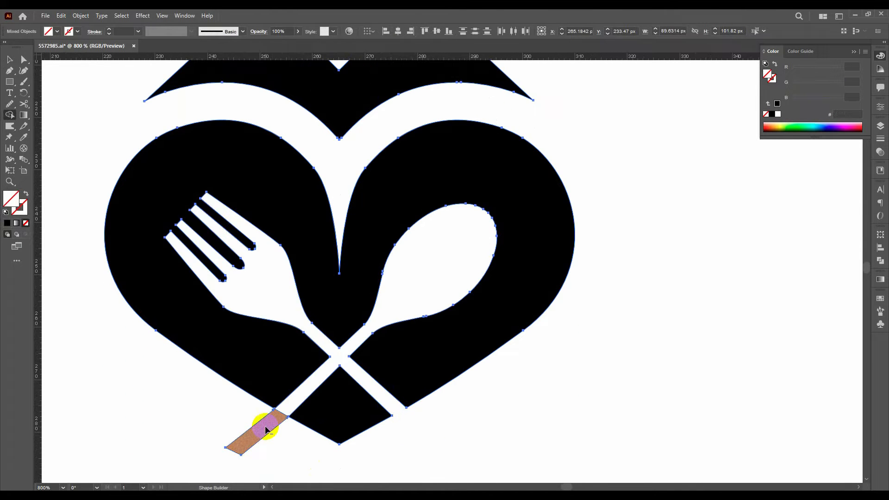
alt+click(264, 422)
scroll(282, 403, down, 3)
key(v)
click(426, 393)
scroll(352, 324, down, 2)
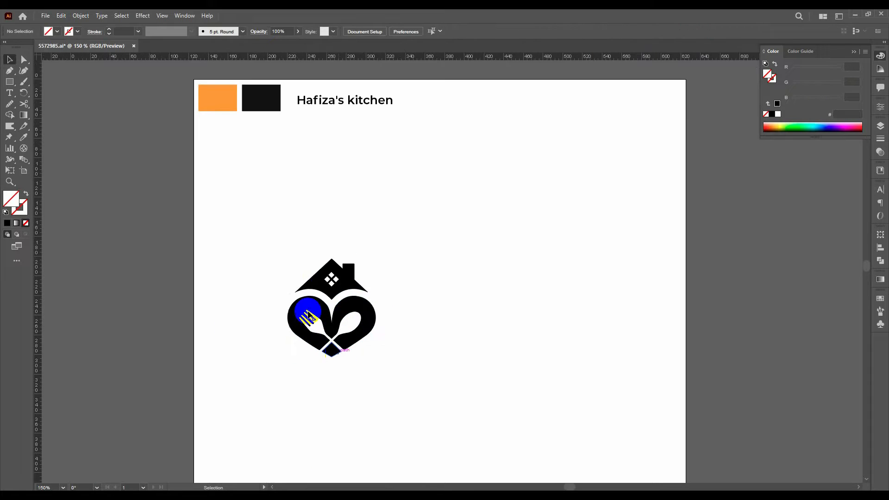
Recolor the house by sampling the orange swatch with the Eyedropper
click(324, 280)
key(o)
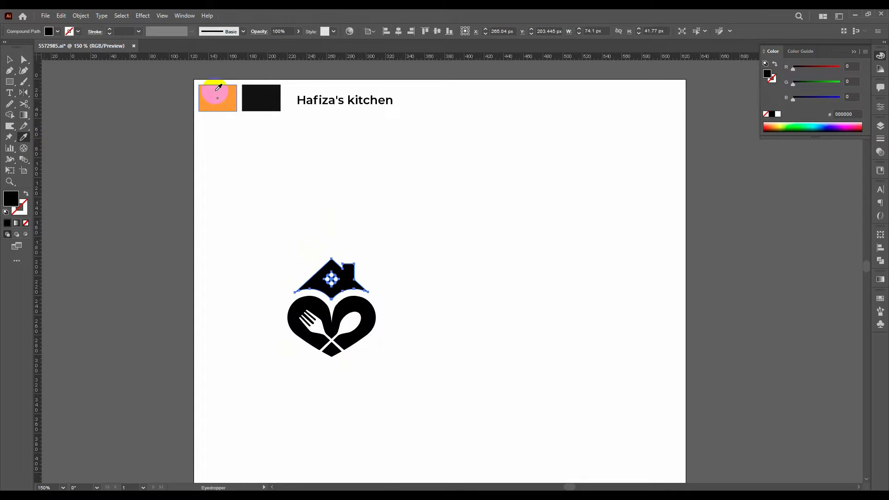
click(219, 88)
key(v)
Recolor the main heart shape with the sampled orange swatch, leaving its small lower tip black
click(330, 347)
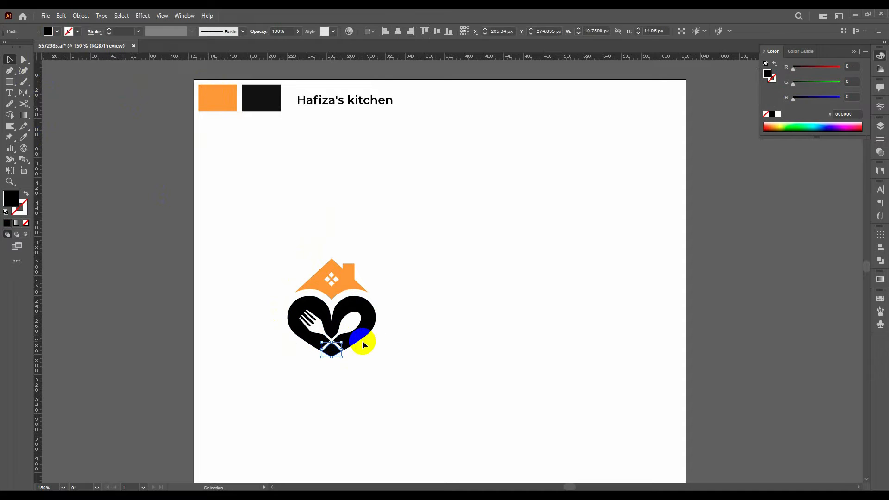
key(i)
click(254, 92)
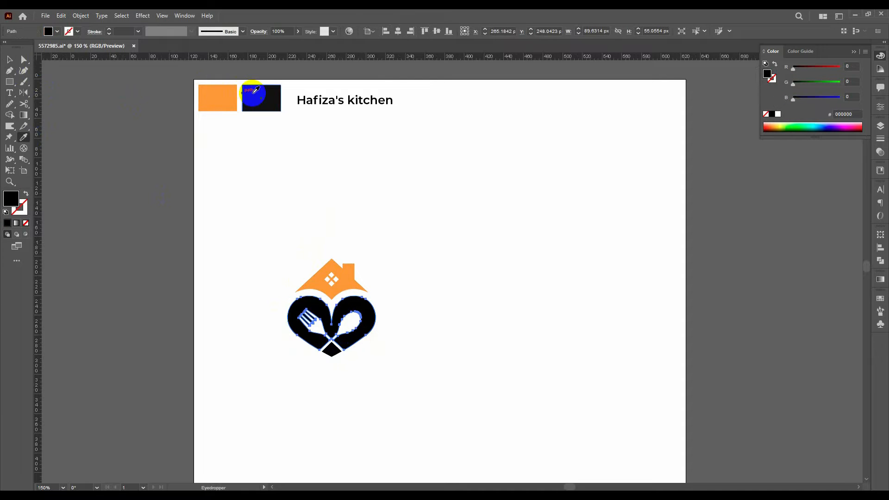
click(209, 100)
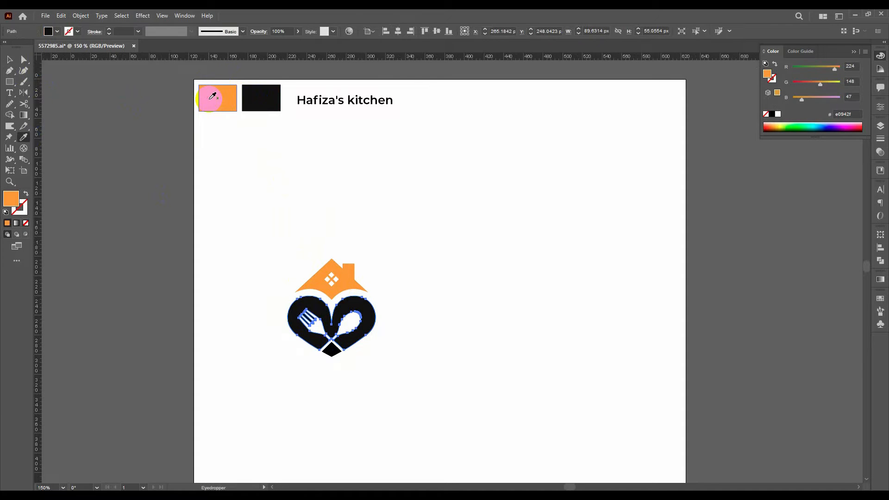
key(v)
click(343, 369)
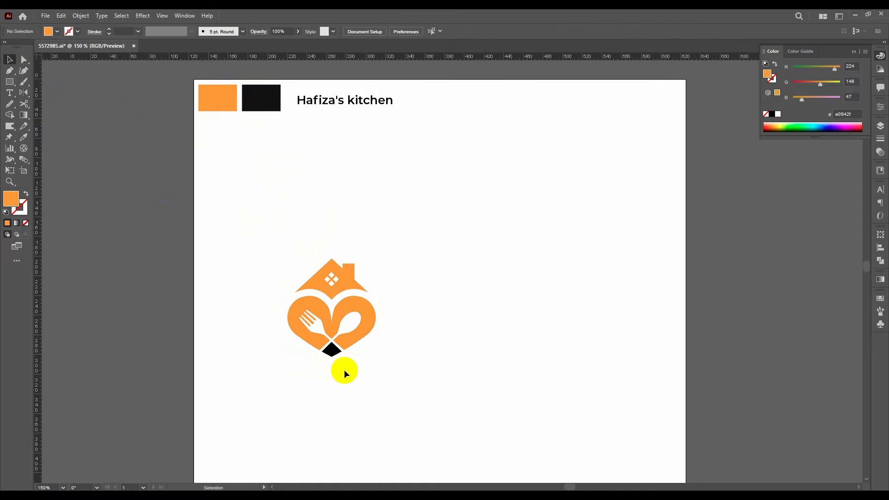
scroll(343, 350, up, 2)
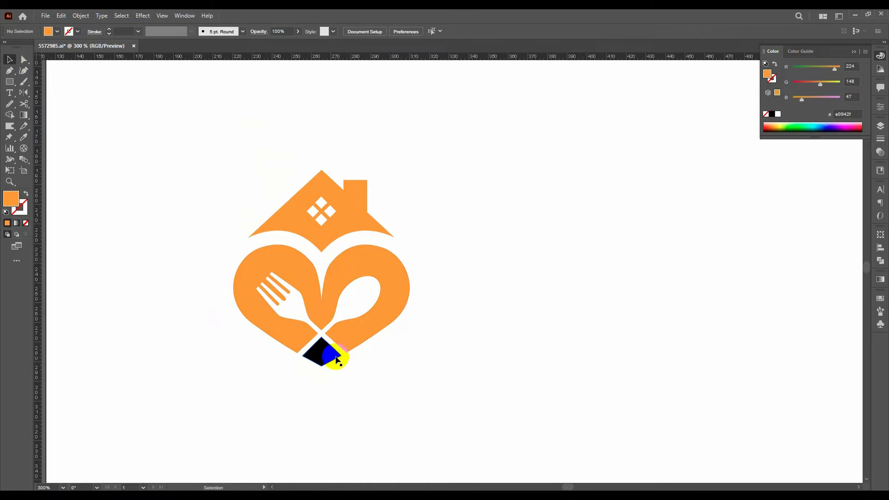
click(345, 351)
scroll(296, 340, down, 2)
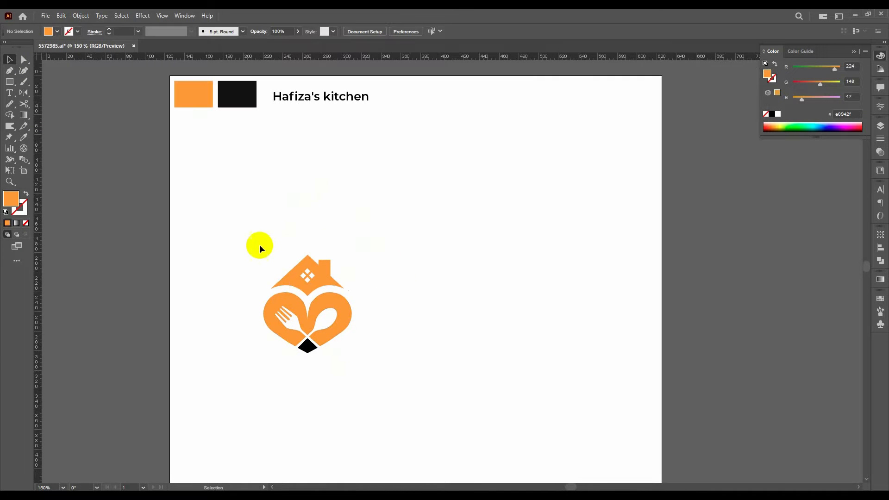
Group all the house and heart shapes into one icon and center it horizontally and vertically on the artboard
drag(235, 229, 419, 409)
key(ctrl+g)
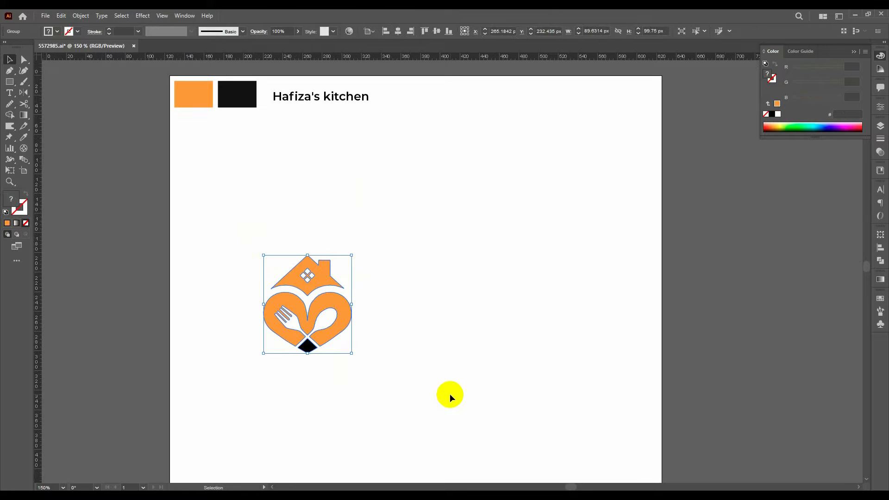
click(398, 352)
click(343, 313)
click(398, 31)
click(436, 31)
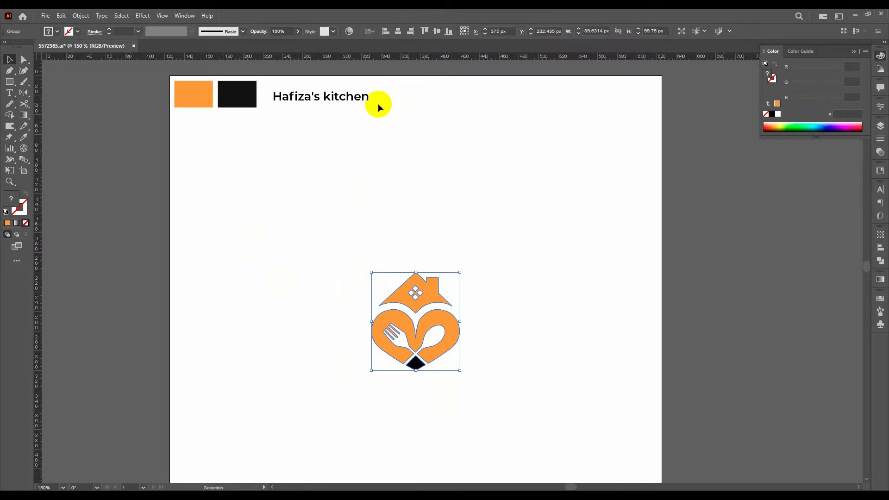
Move the brand name text beneath the icon and enlarge it to about 156 px wide, leaving a gap below the icon
click(377, 104)
drag(314, 98, 414, 376)
click(426, 408)
scroll(430, 407, up, 3)
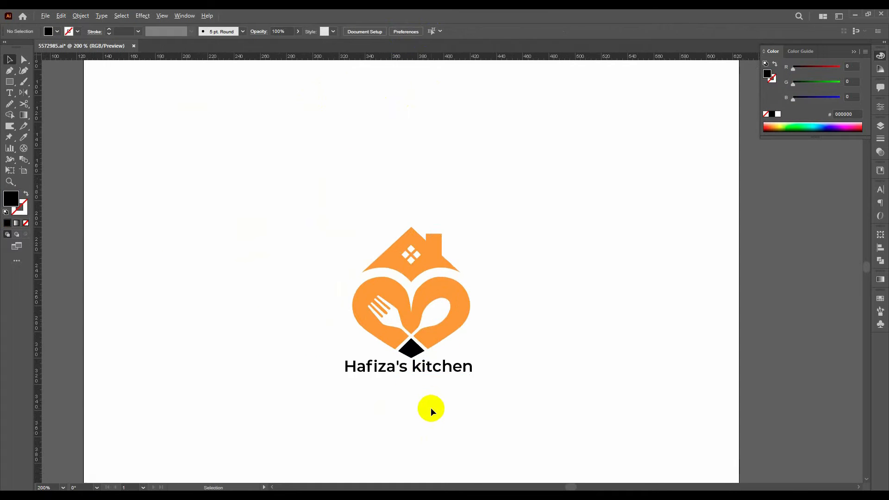
click(407, 309)
mouse_move(446, 301)
mouse_down()
mouse_move(481, 307)
mouse_move(452, 318)
mouse_up()
scroll(456, 353, right, 2)
scroll(456, 353, down, 1)
Align the icon and the brand name to a common horizontal center
key(ctrl+a)
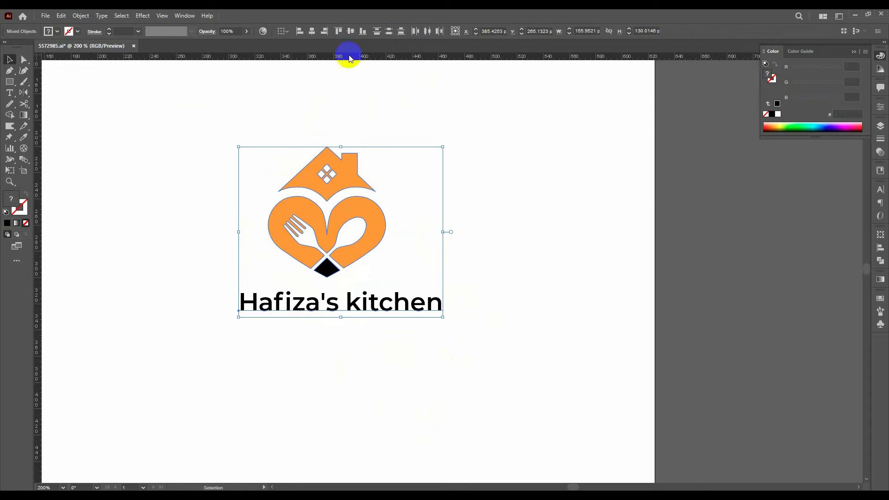
click(312, 32)
click(397, 257)
Replace the lowercase k in the brand name with a capital K
click(393, 303)
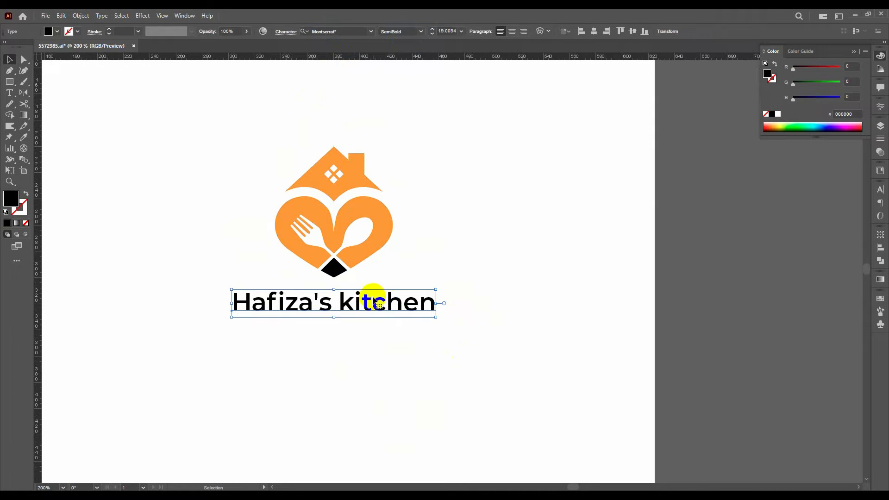
key(t)
click(332, 300)
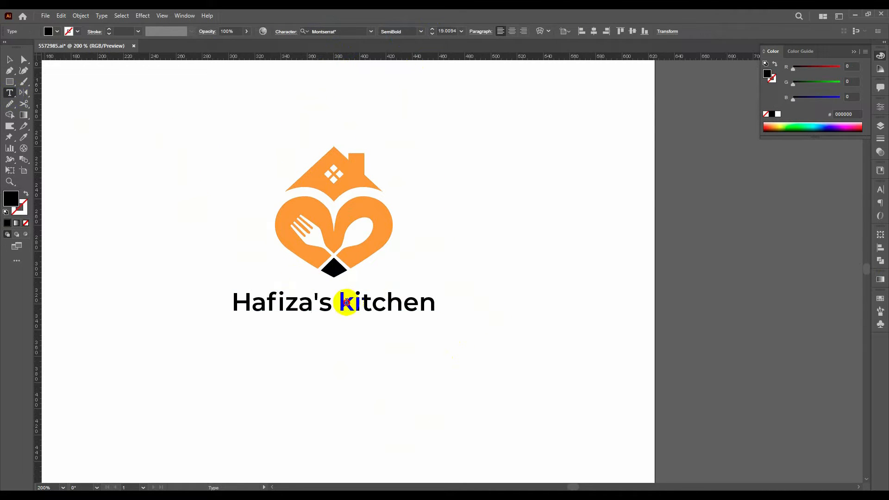
drag(339, 299, 344, 299)
text(K)
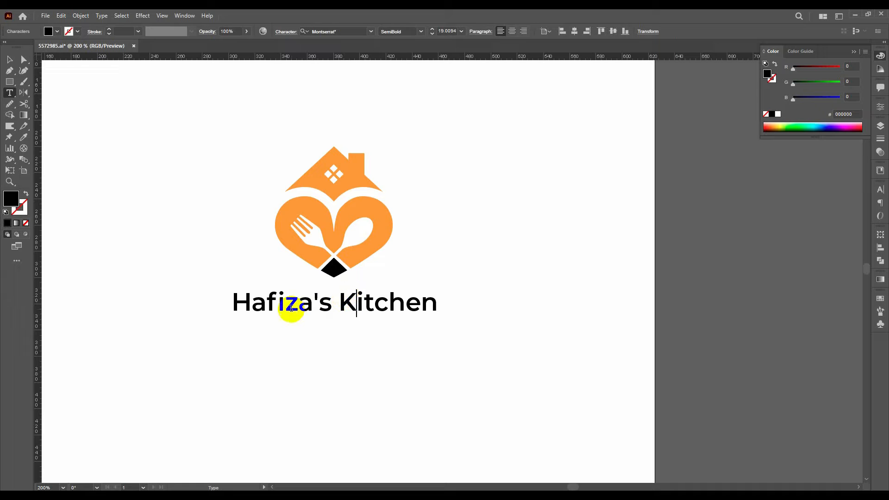
Set the whole brand name to the Bold font style
drag(227, 301, 393, 190)
click(420, 31)
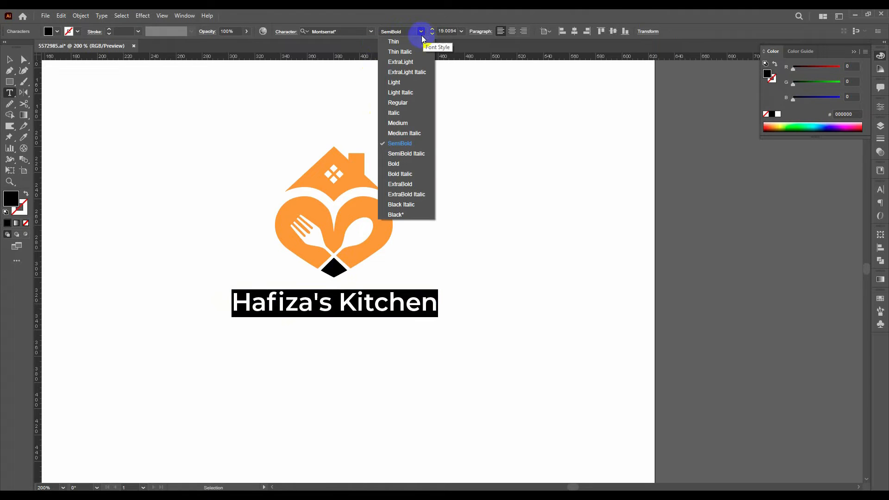
click(407, 167)
click(10, 59)
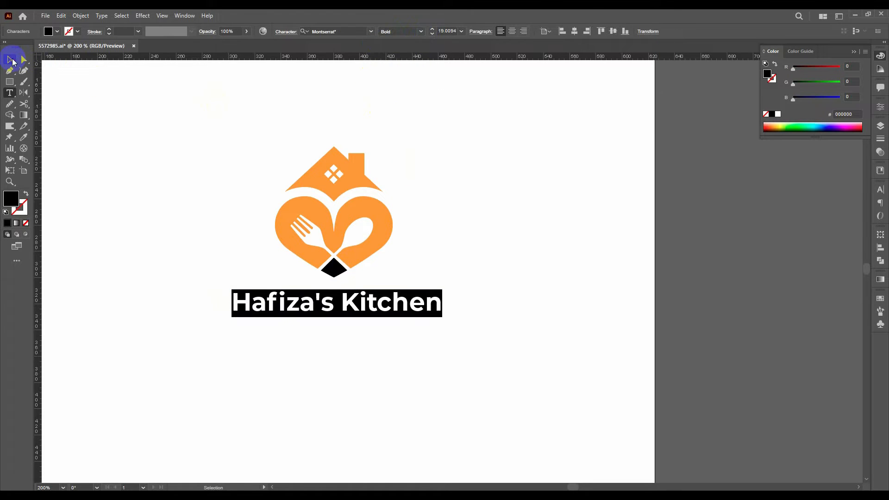
click(186, 187)
Align the bold brand name and the icon horizontally on their centers again
scroll(287, 258, down, 3)
scroll(341, 287, up, 3)
drag(381, 199, 194, 420)
click(313, 31)
click(420, 332)
click(367, 364)
scroll(375, 343, down, 2)
click(375, 346)
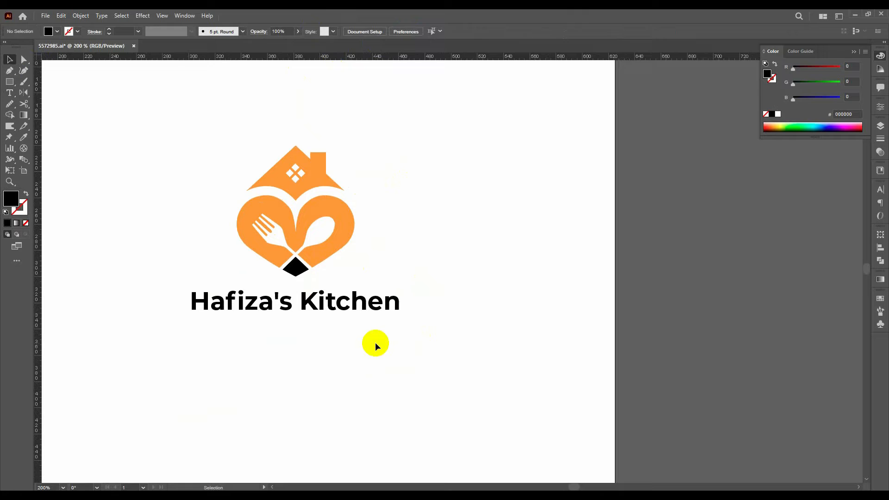
scroll(375, 342, down, 1)
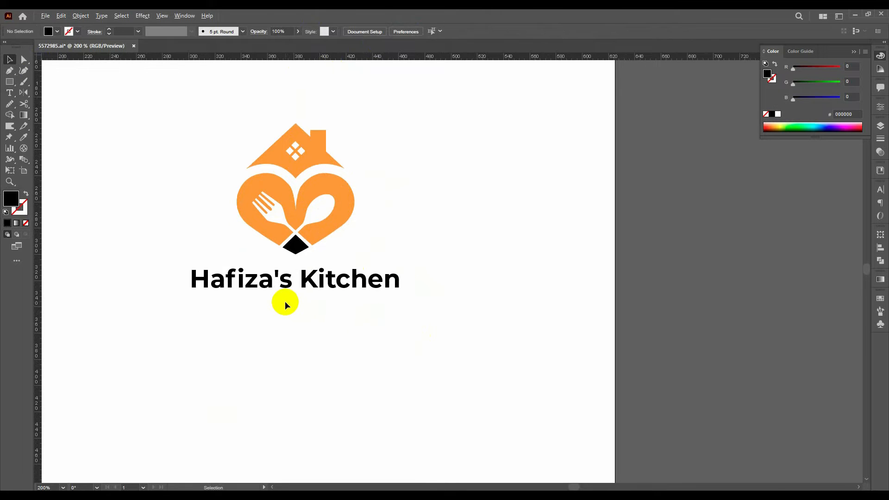
Duplicate the brand name directly below itself and set the copy to the Regular font style
scroll(286, 302, up, 1)
drag(307, 292, 314, 320)
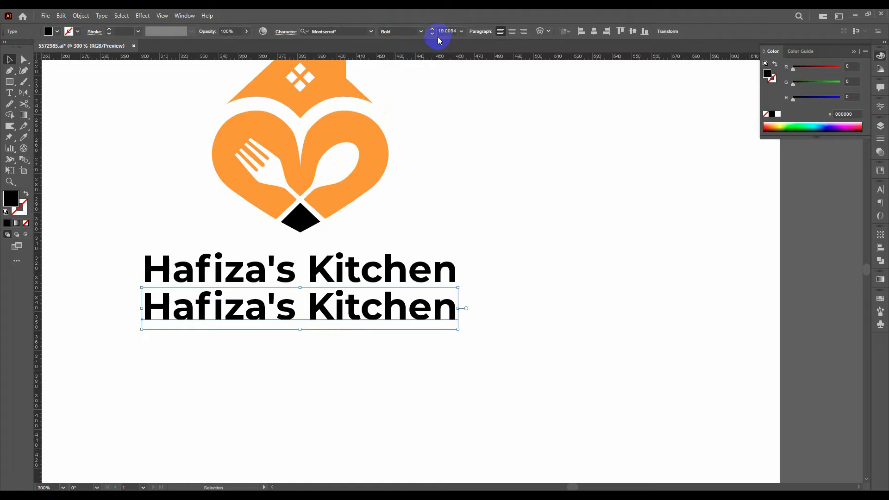
click(422, 31)
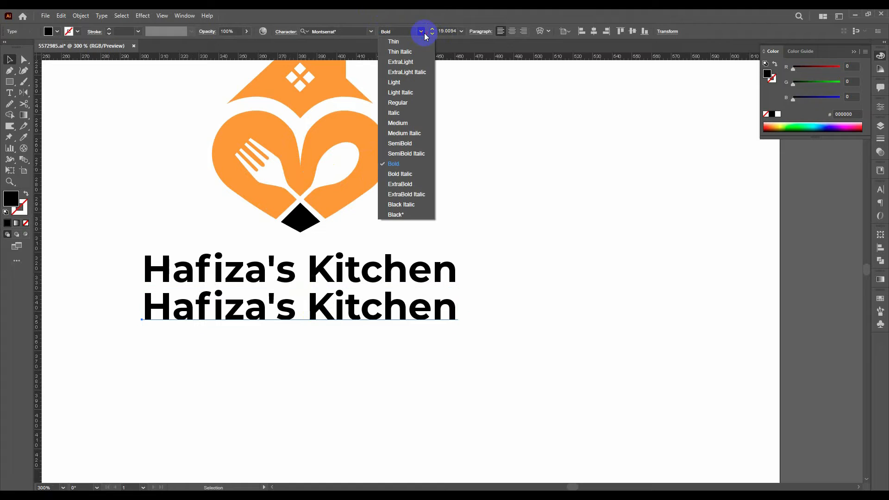
click(415, 99)
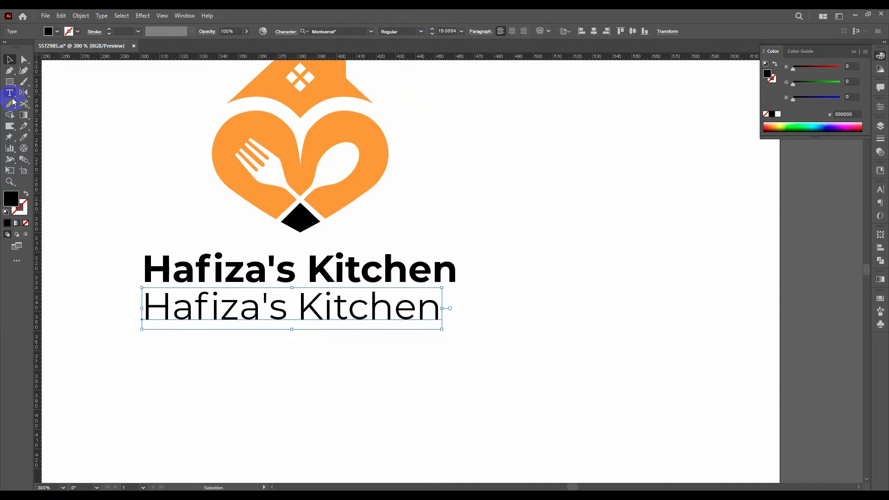
Replace the duplicated line's wording with the tagline "Homes Flavour"
triple_click(211, 297)
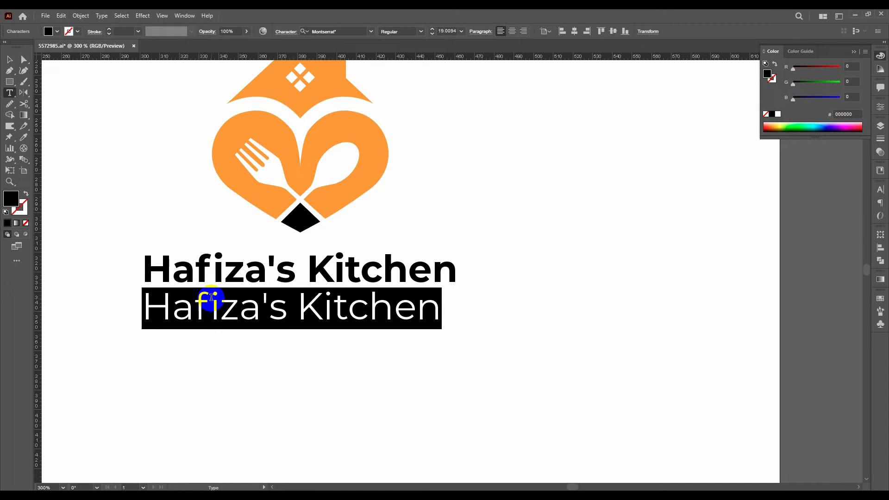
text(Homes)
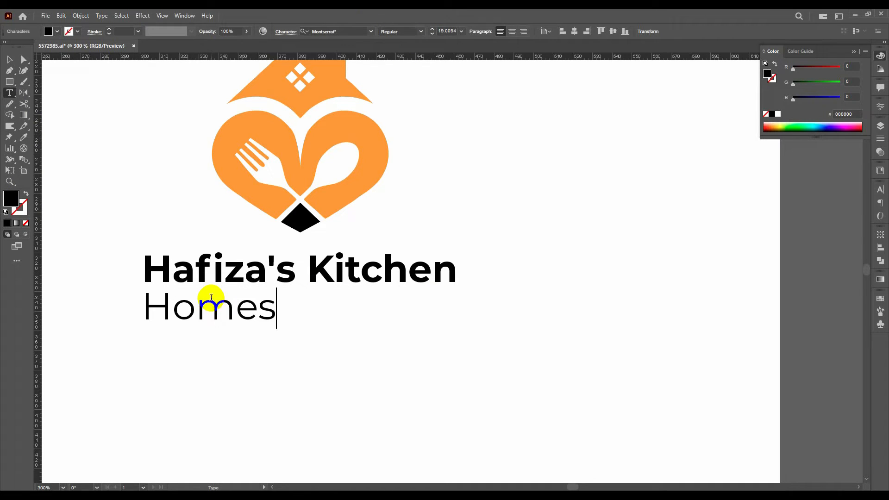
text(OMES Flavour)
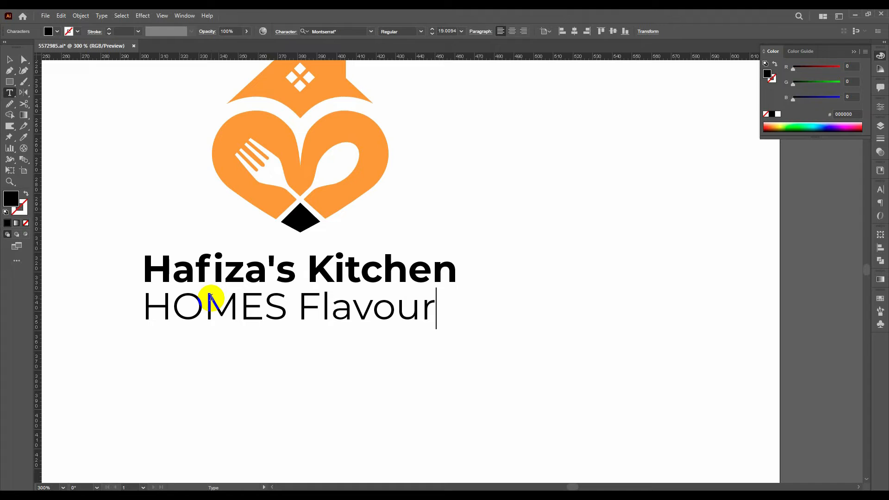
drag(173, 305, 278, 300)
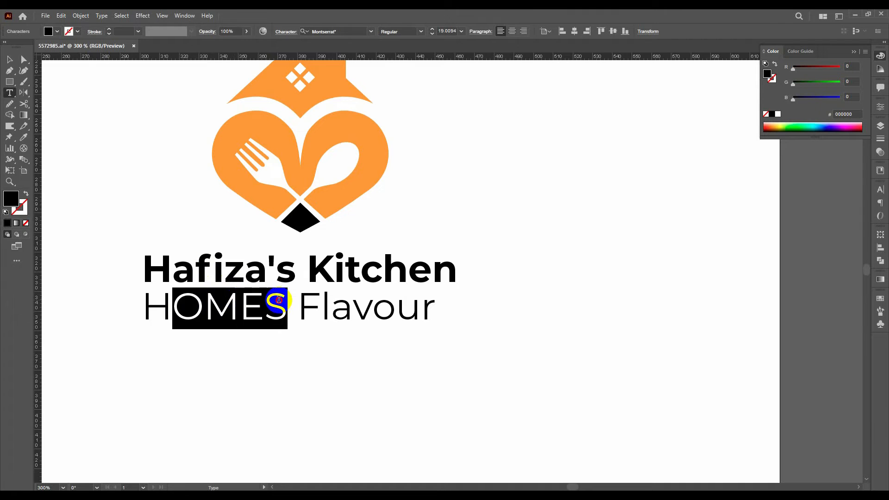
text(omes)
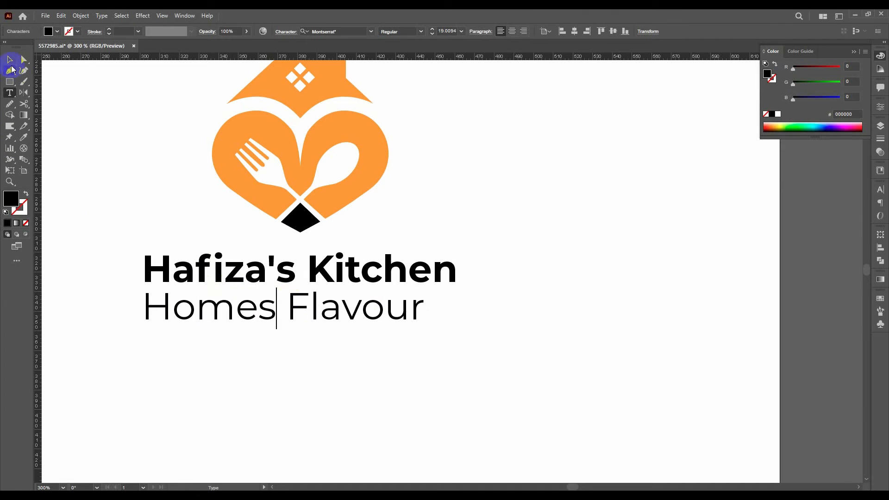
key(Escape)
Set the tagline's font size to 9 pt and place it centered just below the brand name
click(606, 32)
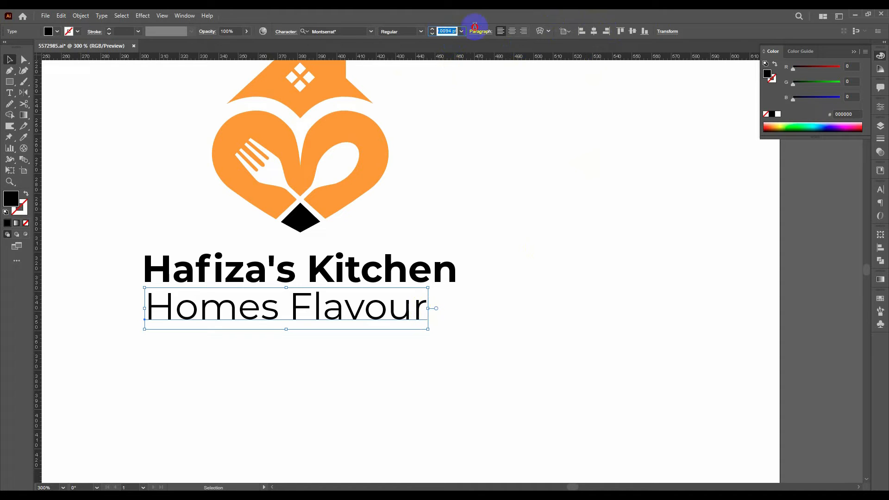
key(Return)
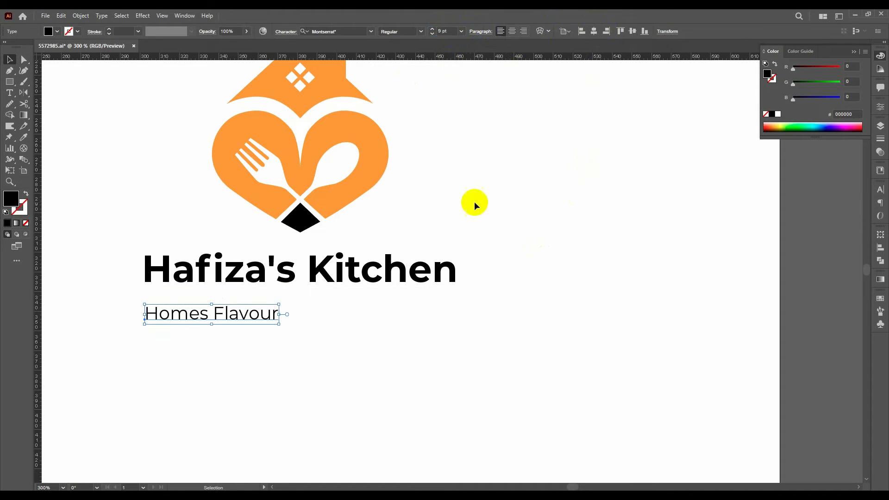
click(289, 343)
drag(252, 311, 337, 308)
scroll(300, 315, down, 3)
scroll(300, 316, up, 3)
scroll(301, 316, down, 1)
scroll(301, 317, down, 1)
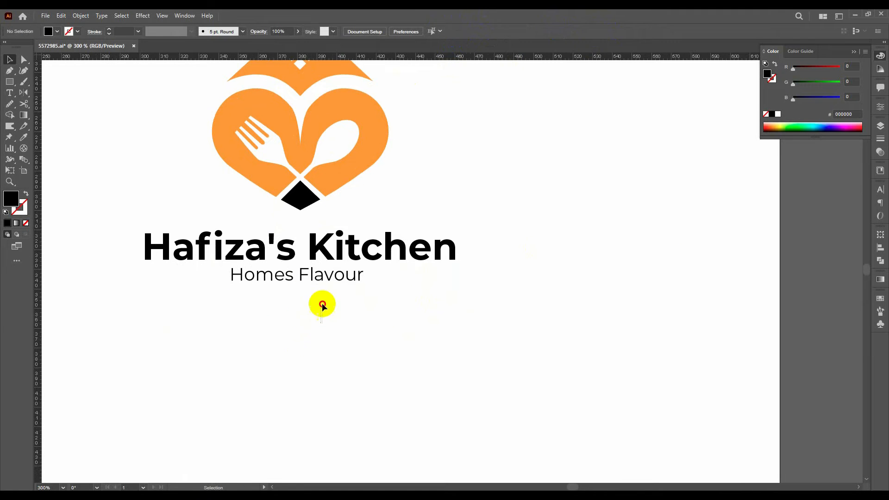
Move the brand name and tagline up closer to the icon and convert both text lines to outlines
drag(311, 252, 314, 238)
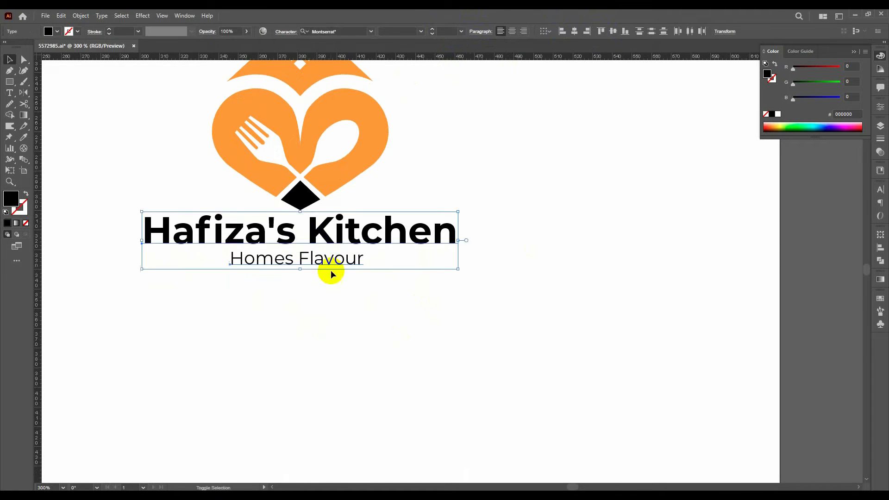
right_click(334, 243)
click(376, 319)
right_click(324, 264)
click(354, 341)
Align the icon, brand name and tagline to a common horizontal center
drag(347, 310, 296, 208)
click(398, 31)
click(420, 182)
Recolor the brand name by sampling the heart's orange with the Eyedropper
click(384, 234)
key(i)
click(352, 147)
key(v)
Recolor the tagline by sampling the near-black swatch (#191818) with the Eyedropper
click(354, 263)
key(i)
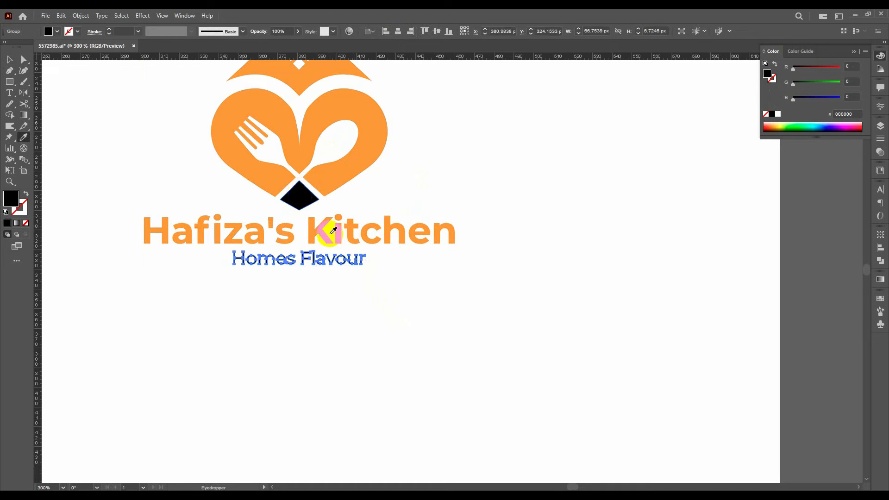
scroll(333, 230, up, 10)
key(ctrl+1)
click(181, 132)
scroll(333, 346, down, 2)
scroll(314, 284, up, 4)
Isolate the icon's small lower tip and recolor it with the tagline's near-black, #191818, using the Eyedropper
key(v)
click(315, 285)
click(292, 220)
double_click(291, 219)
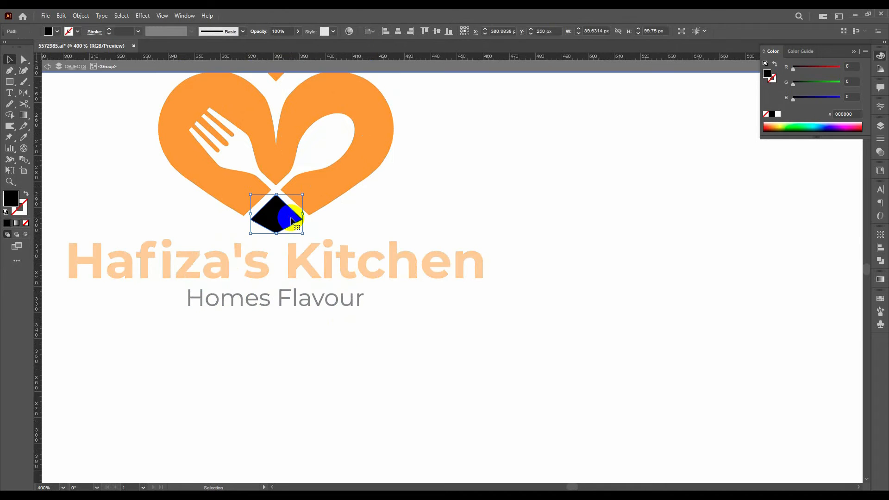
key(i)
click(311, 297)
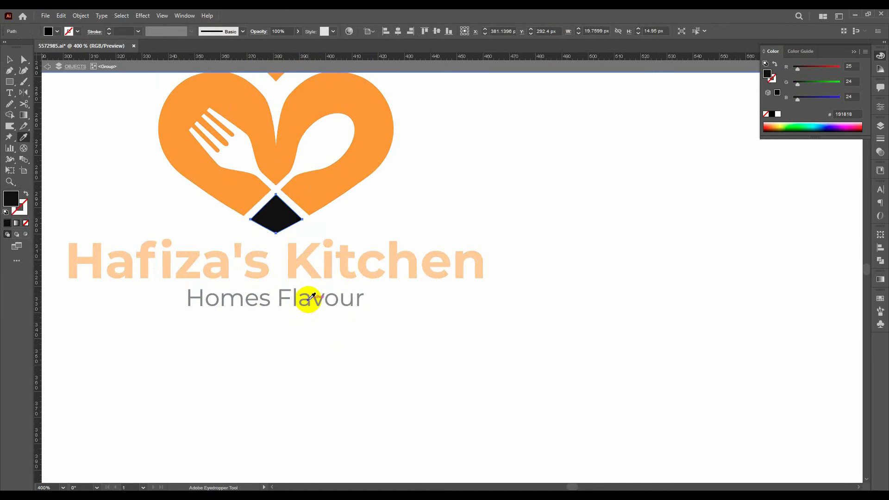
key(v)
double_click(330, 358)
scroll(328, 353, down, 2)
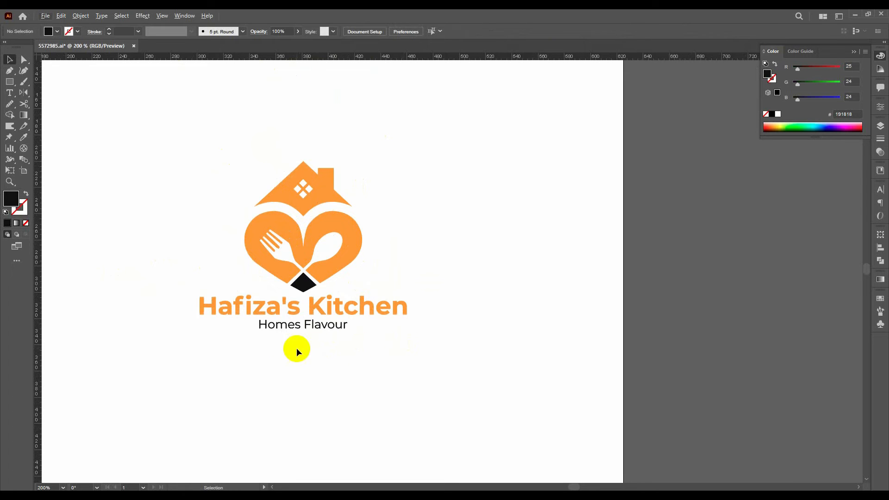
Nudge the brand name and tagline together slightly upward, closer to the icon's lower tip
click(307, 305)
scroll(307, 305, up, 2)
drag(315, 304, 315, 299)
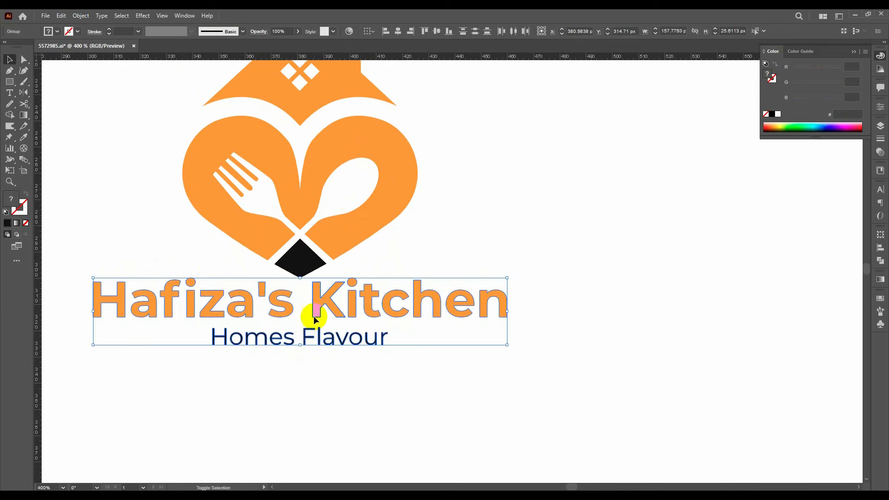
click(309, 360)
scroll(309, 360, down, 2)
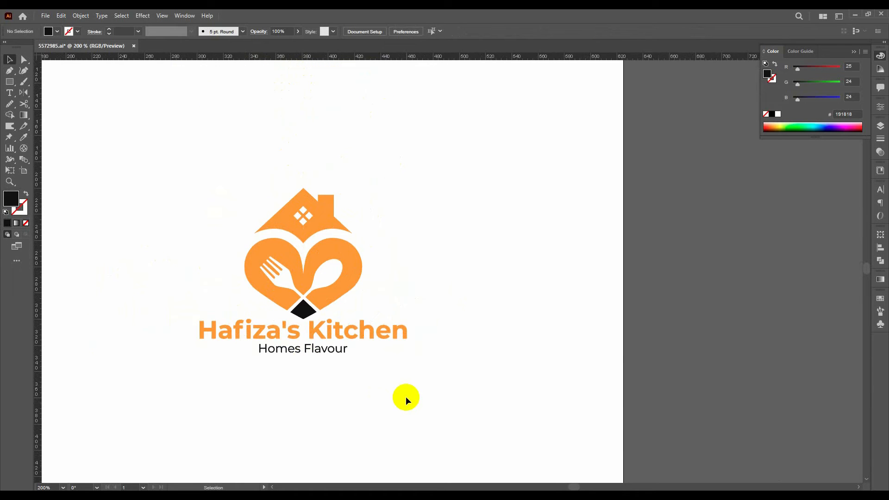
Group the icon and both text lines into one logo and center it horizontally and vertically on the artboard
scroll(301, 364, down, 1)
drag(340, 388, 238, 224)
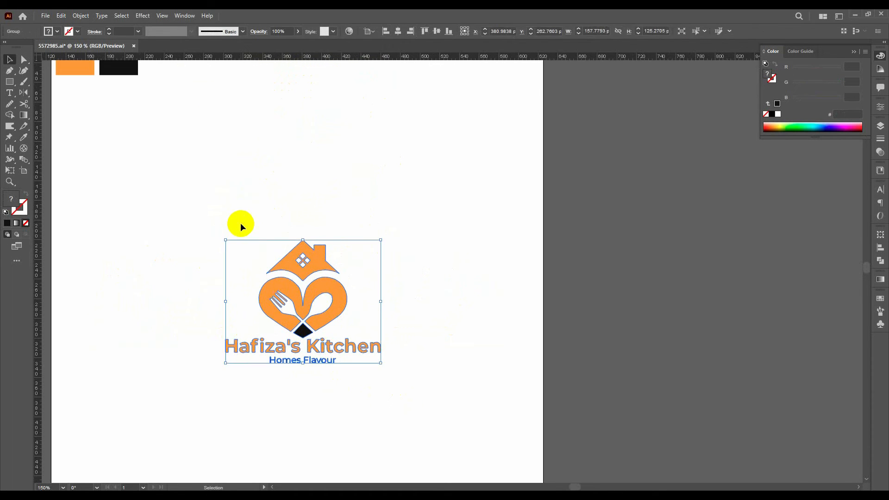
click(335, 209)
click(310, 257)
click(397, 31)
click(442, 32)
click(292, 126)
Scale up the grouped logo about its center so it fills more of the artboard
scroll(242, 206, down, 3)
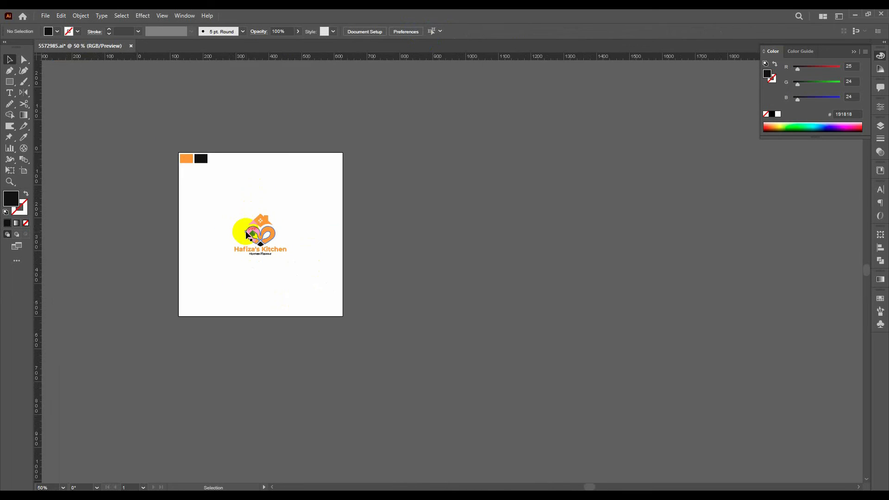
scroll(269, 241, up, 2)
click(270, 240)
drag(317, 235, 354, 230)
click(420, 237)
drag(416, 234, 436, 174)
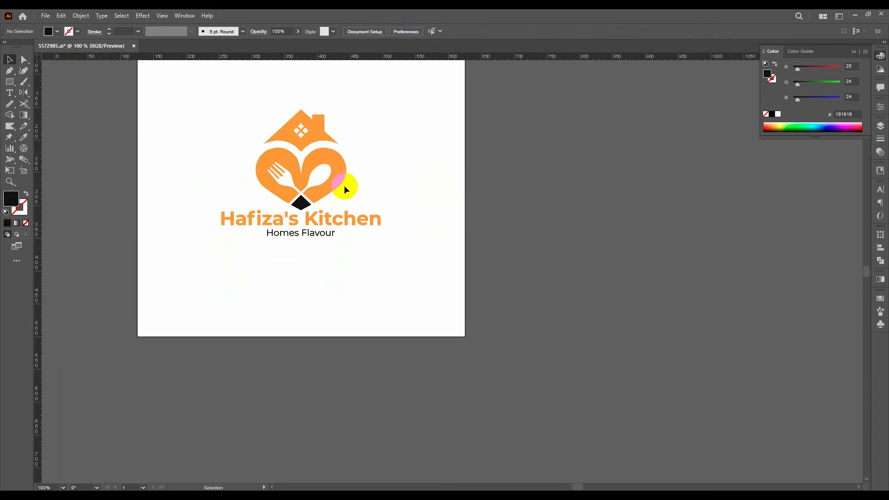
Duplicate the logo outside the artboard, ungroup the copy and move its icon onto the artboard's lower right corner
drag(326, 193, 430, 331)
right_click(613, 259)
click(657, 333)
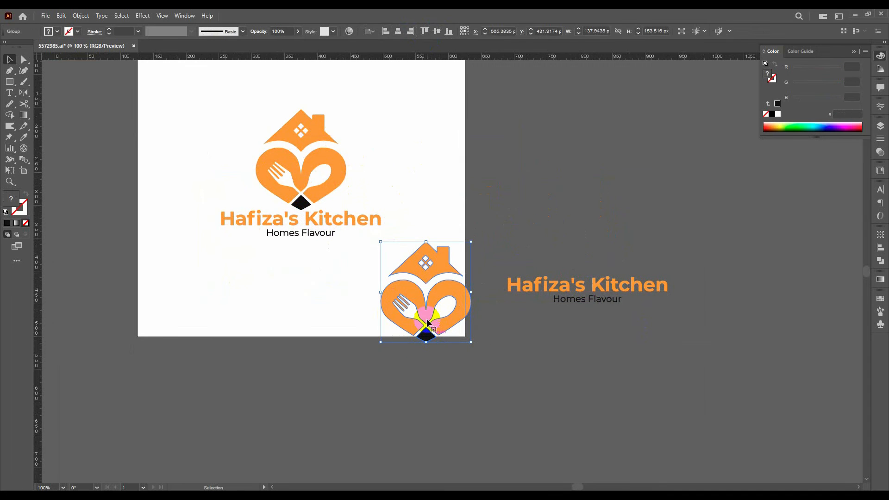
Align the copied icon to the artboard's bottom-right corner and enlarge it to about 235 px wide
click(424, 31)
click(410, 31)
click(449, 31)
drag(374, 236, 310, 164)
Send the enlarged corner icon to the back and place a copy of it across the artboard's lower-left corner
right_click(436, 211)
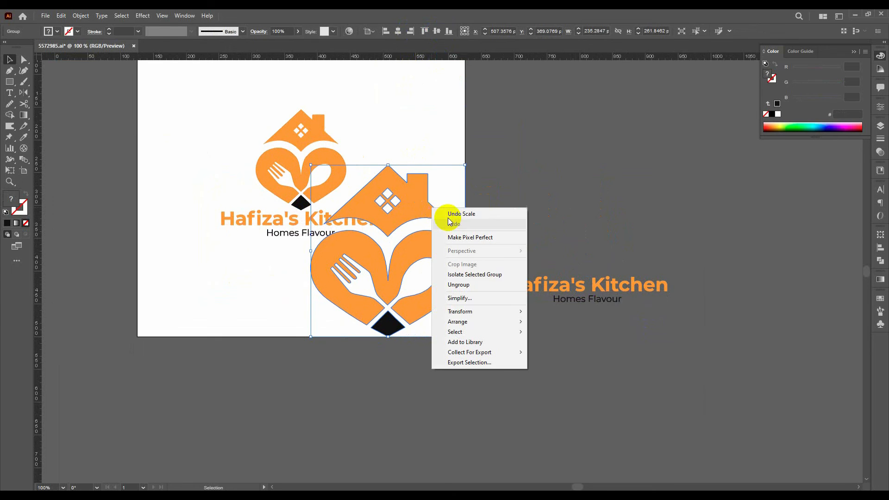
mouse_move(505, 321)
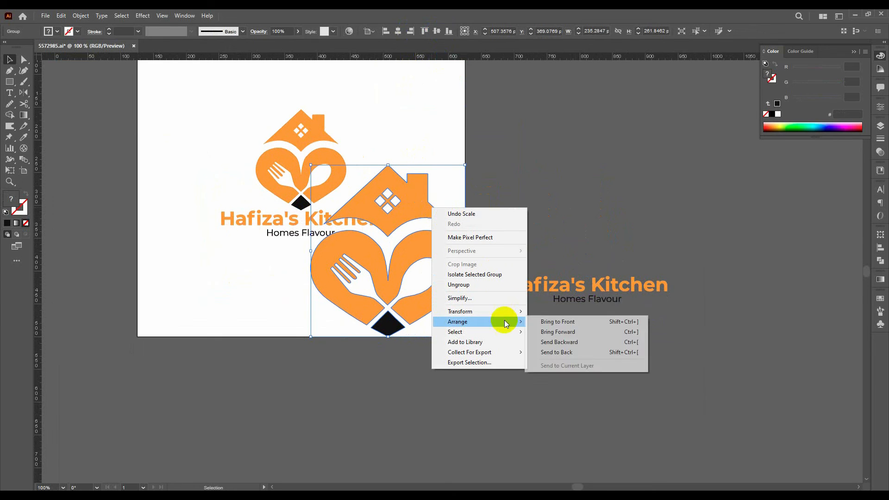
click(565, 354)
click(478, 326)
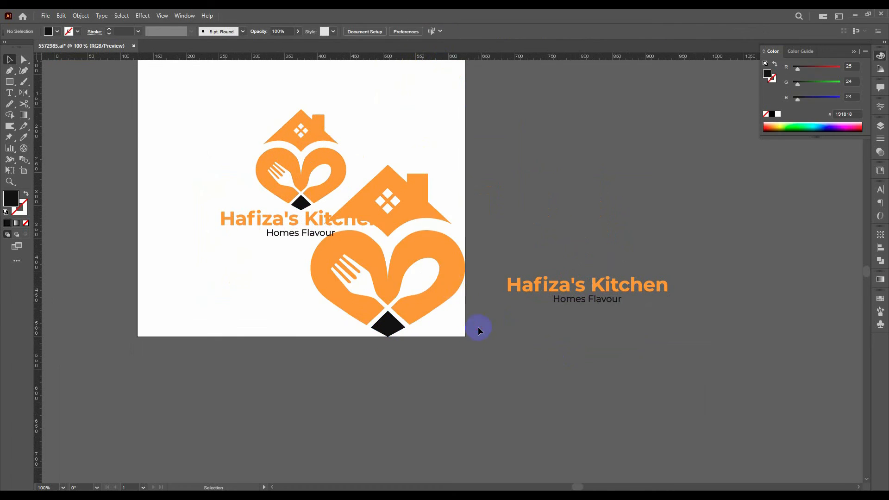
drag(437, 244, 238, 338)
Set the opacity of both enlarged icons to 10%
shift+click(364, 309)
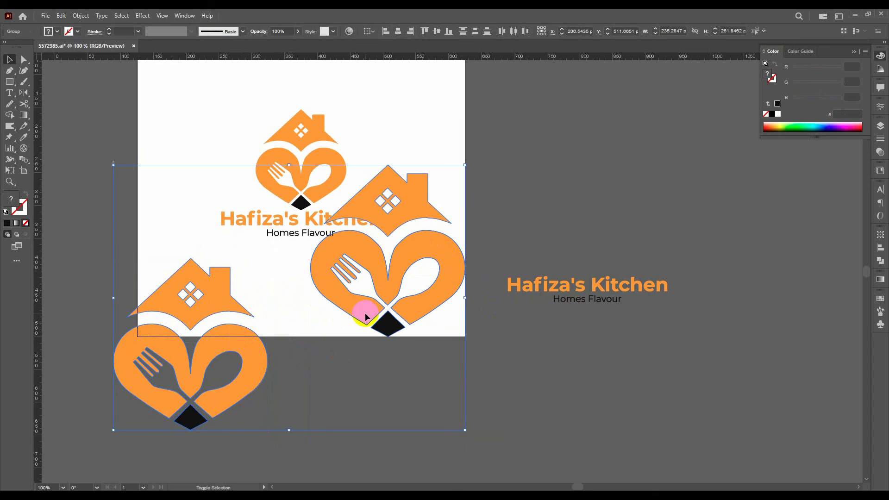
click(883, 145)
click(840, 136)
click(803, 145)
text(10)
key(Return)
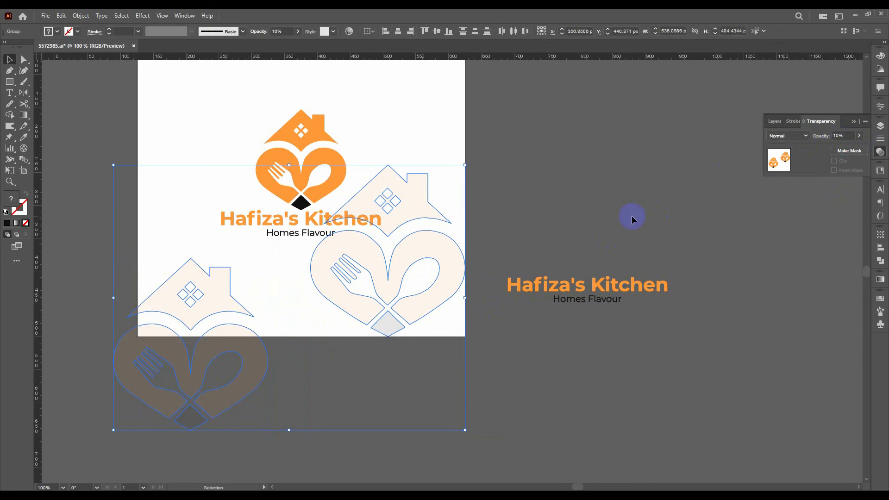
click(570, 218)
Delete the leftover brand name and tagline copy outside the artboard
scroll(383, 338, down, 2)
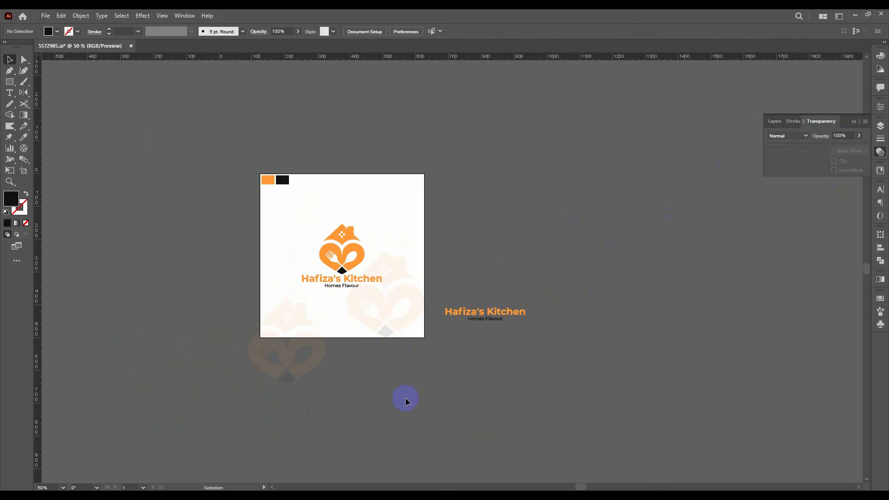
drag(453, 284, 498, 323)
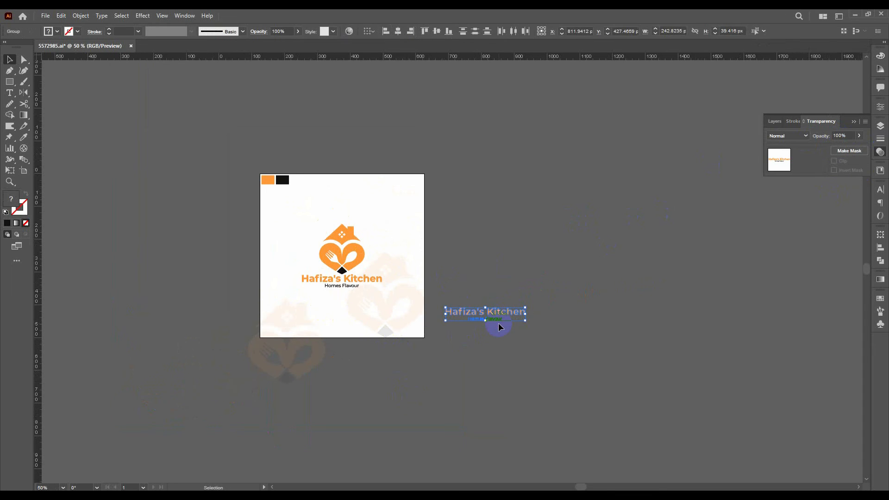
key(Delete)
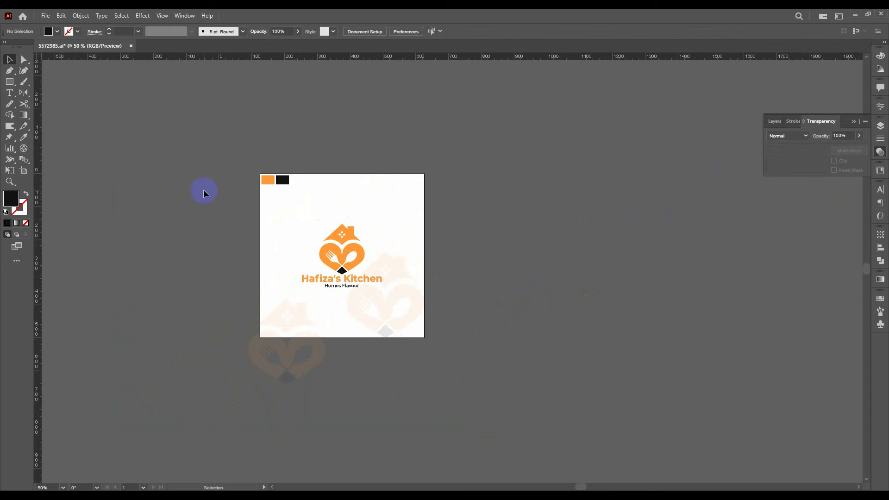
click(9, 82)
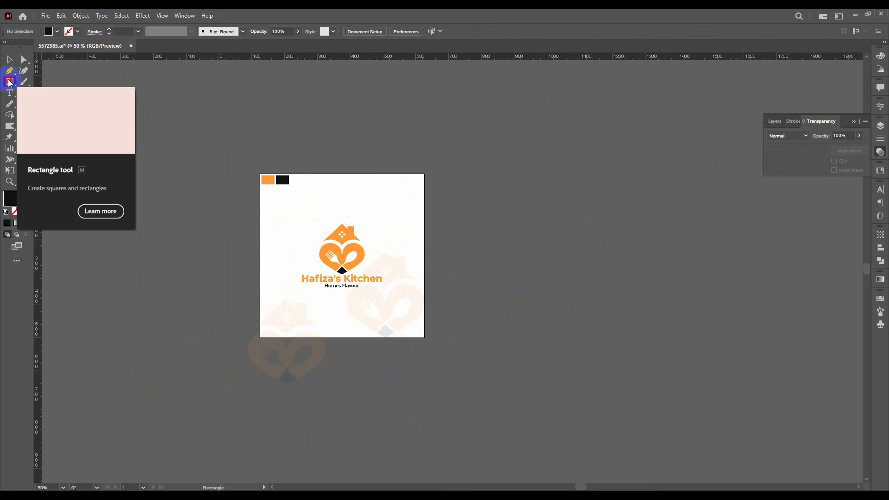
click(237, 134)
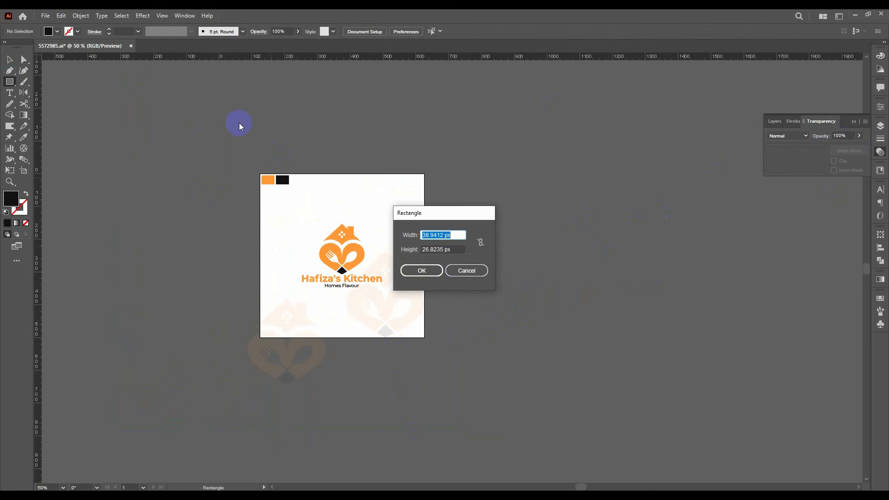
click(461, 270)
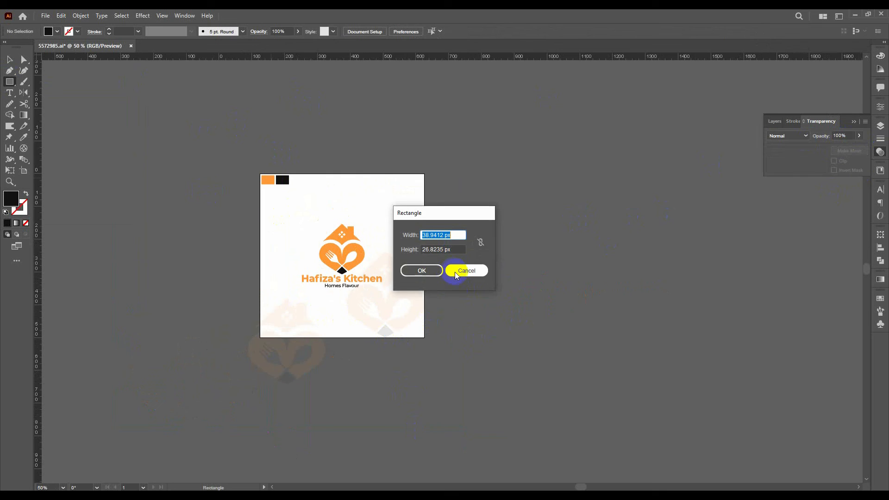
Check the artboard's dimensions and create a near-black rectangle of 500 × 500 px
click(24, 173)
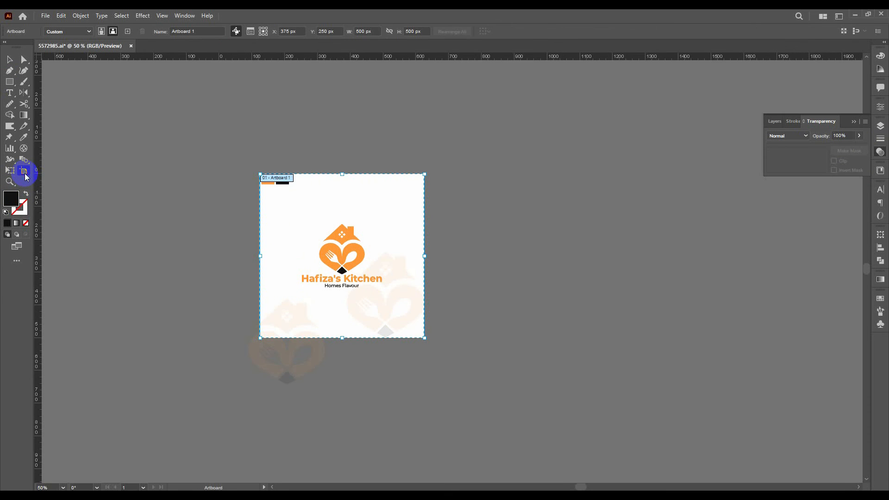
click(10, 82)
click(212, 129)
text(500)
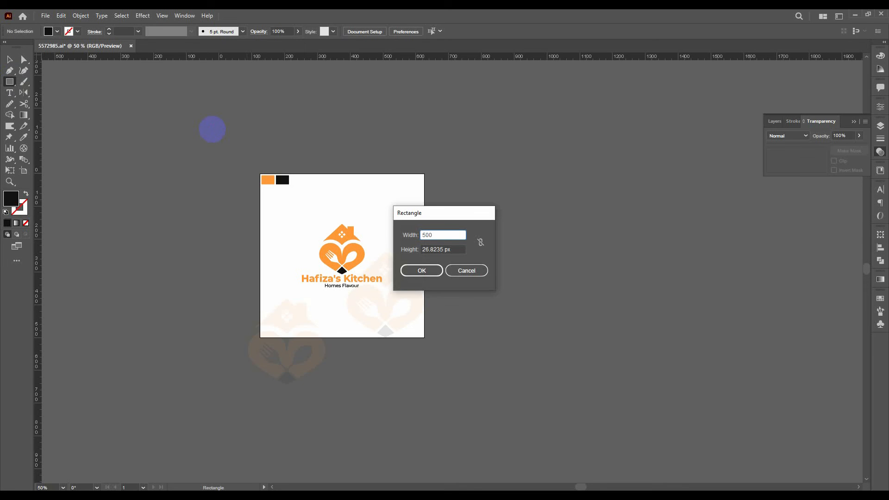
key(Tab)
text(5)
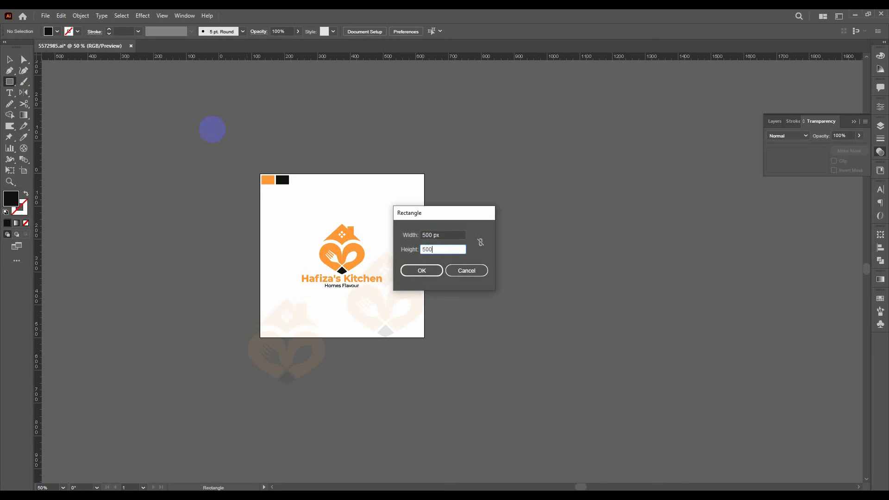
key(Return)
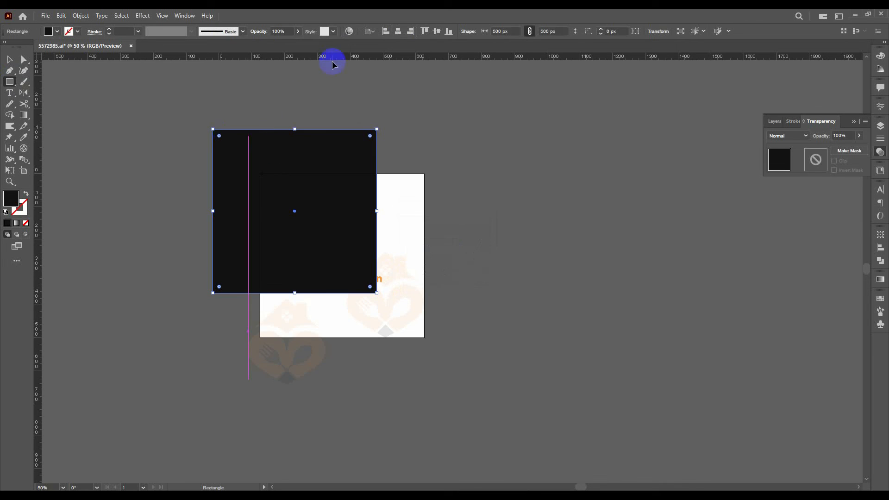
Align the square horizontally and vertically to the artboard so that it covers it exactly
click(409, 32)
click(443, 32)
key(v)
key(ctrl)
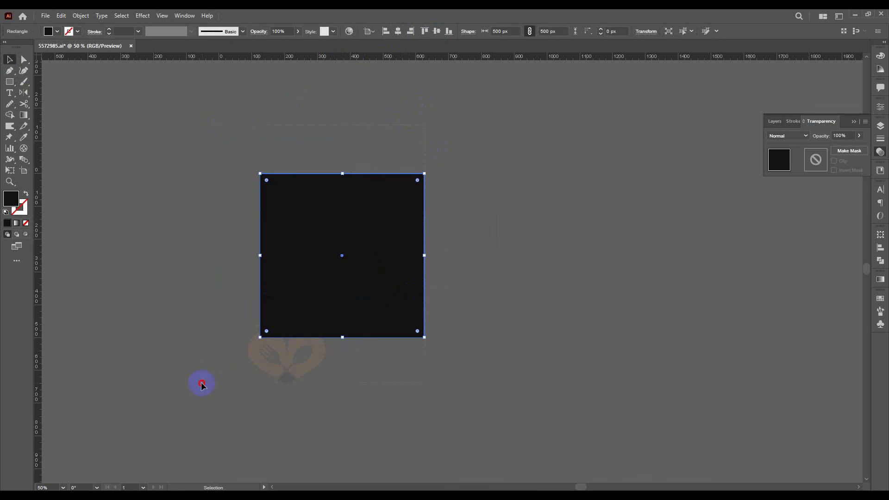
Clip all the artwork to the artboard-sized square with a clipping mask
drag(200, 383, 261, 293)
right_click(292, 263)
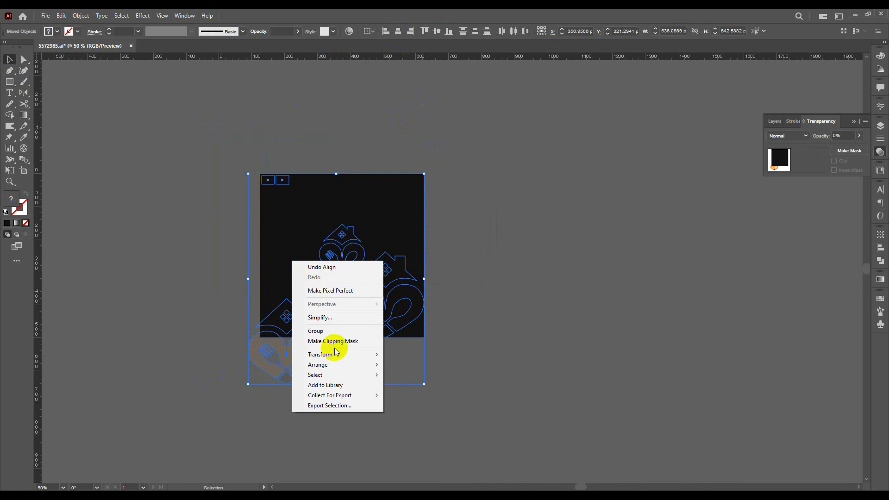
click(334, 341)
click(336, 347)
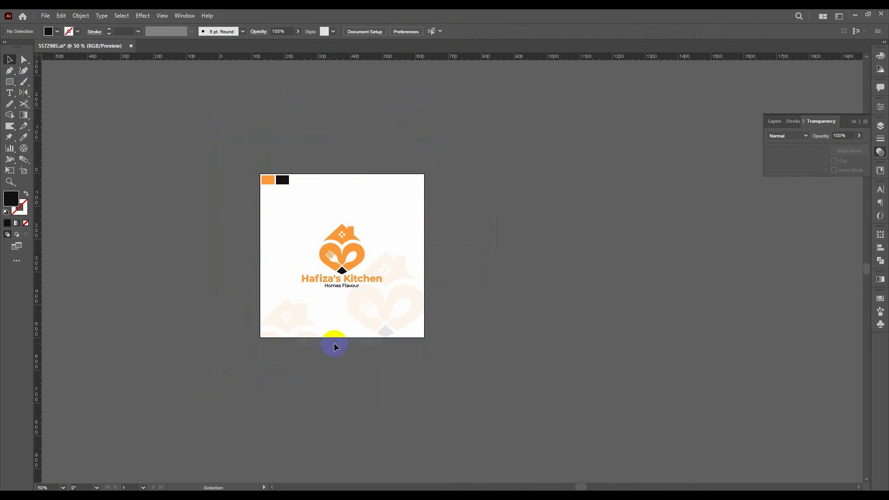
Examine the finished logo layout and its faded background icons at several magnifications
key(ctrl+0)
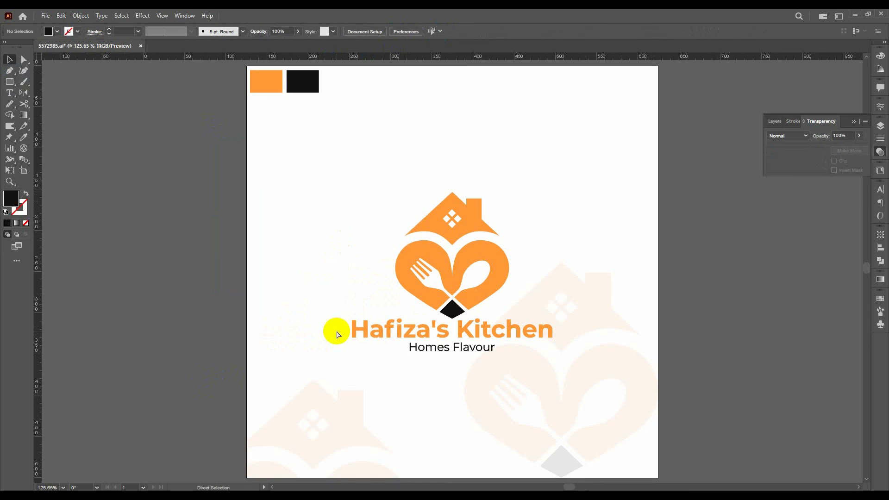
scroll(263, 296, down, 3)
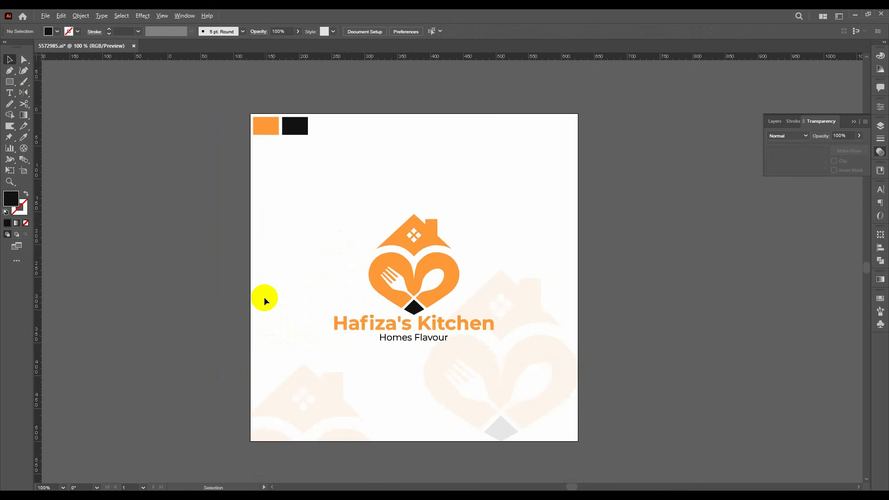
scroll(264, 296, down, 1)
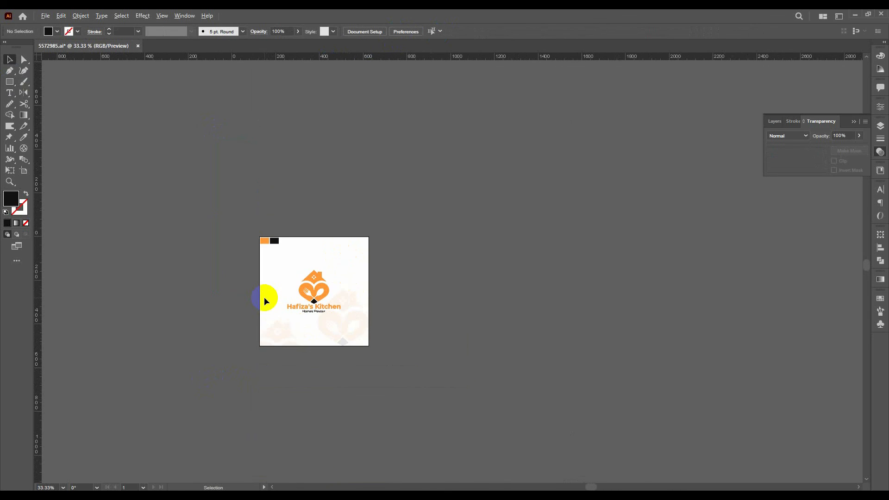
scroll(264, 296, up, 2)
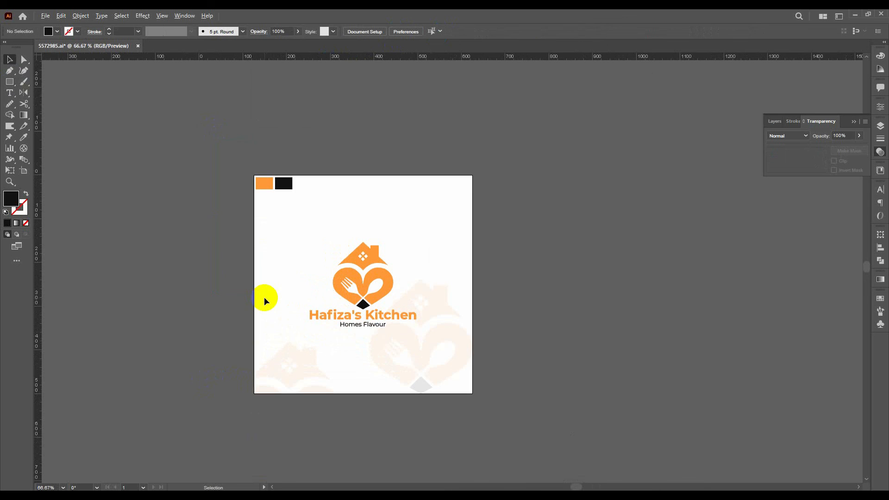
scroll(264, 298, up, 1)
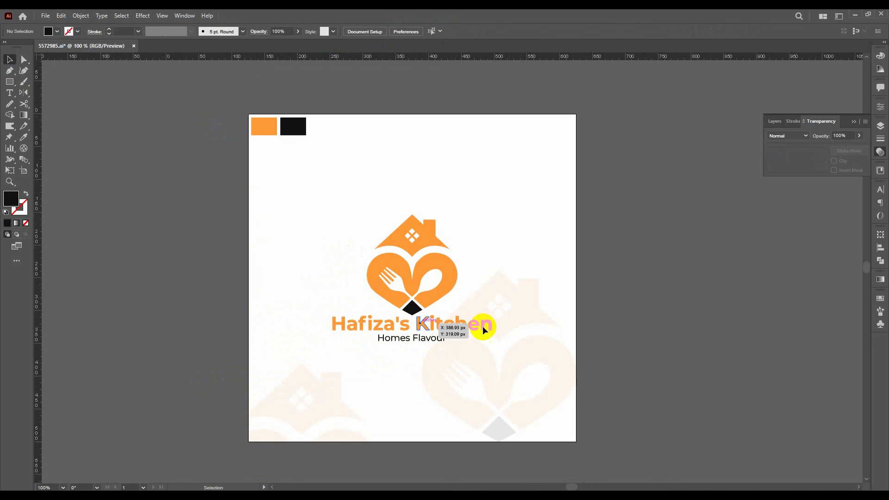
key(space)
drag(613, 326, 604, 322)
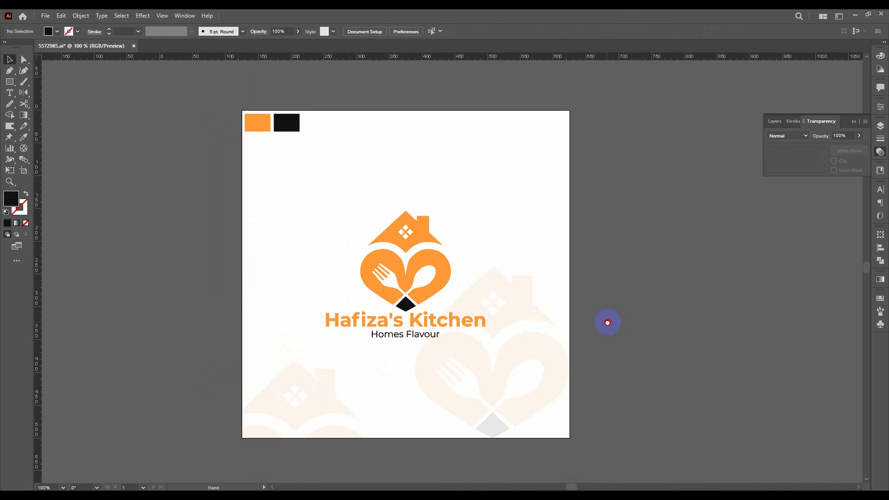